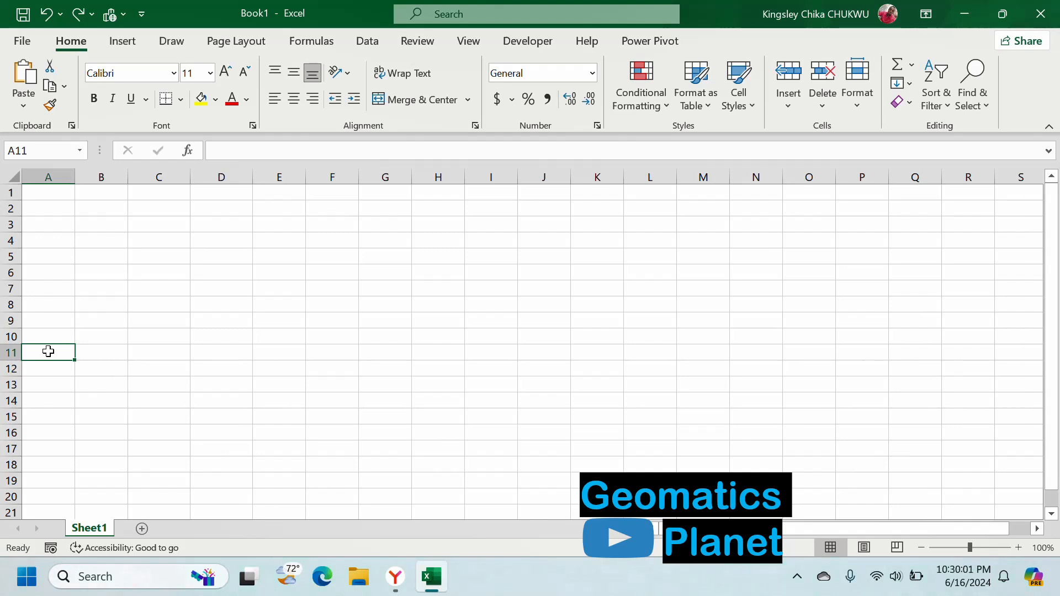
# - Paste the copied State and Geopolitical Zone data starting at cell A11, matching the destination formatting
pyautogui.rightClick(48, 352)
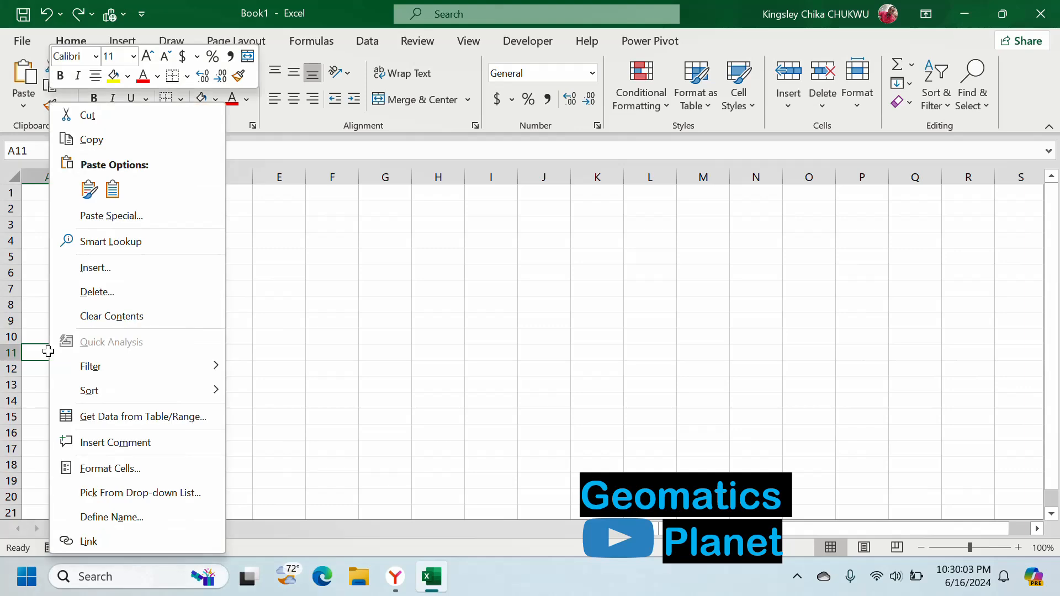
pyautogui.click(114, 194)
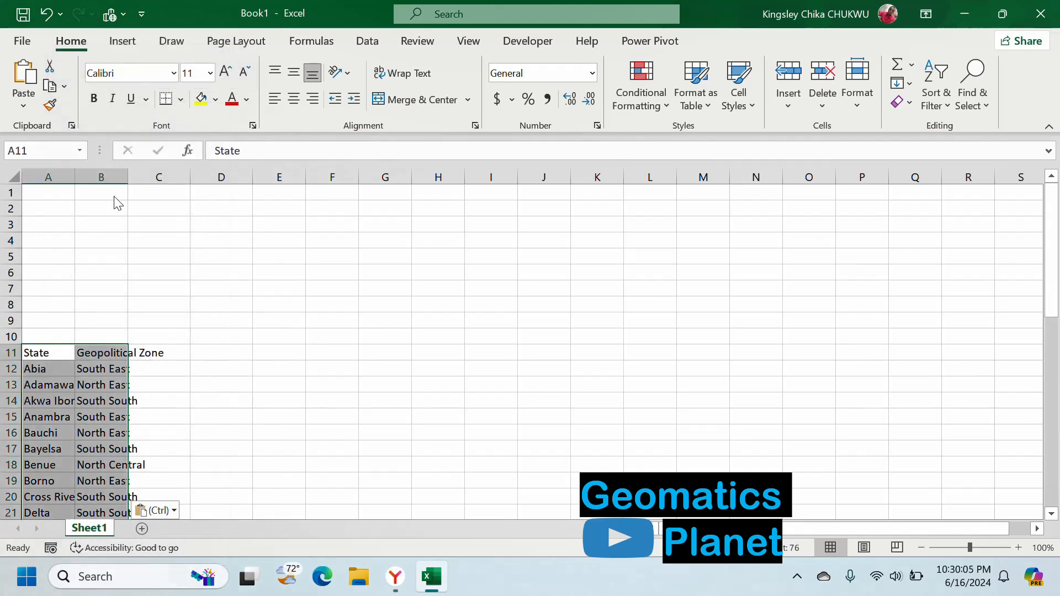
pyautogui.scroll(-1, 160, 370)
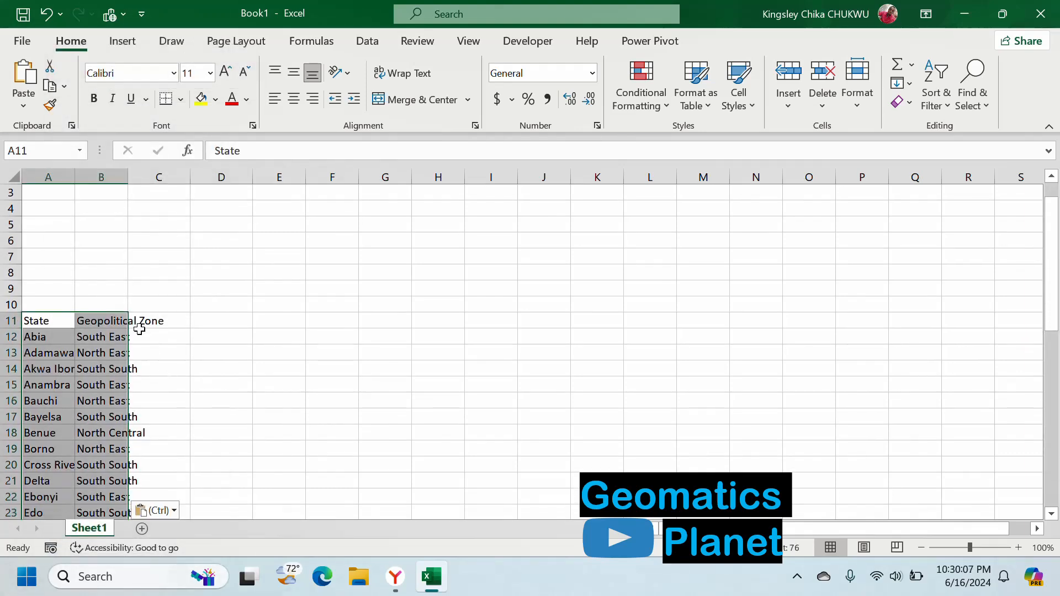
pyautogui.scroll(-3, 64, 315)
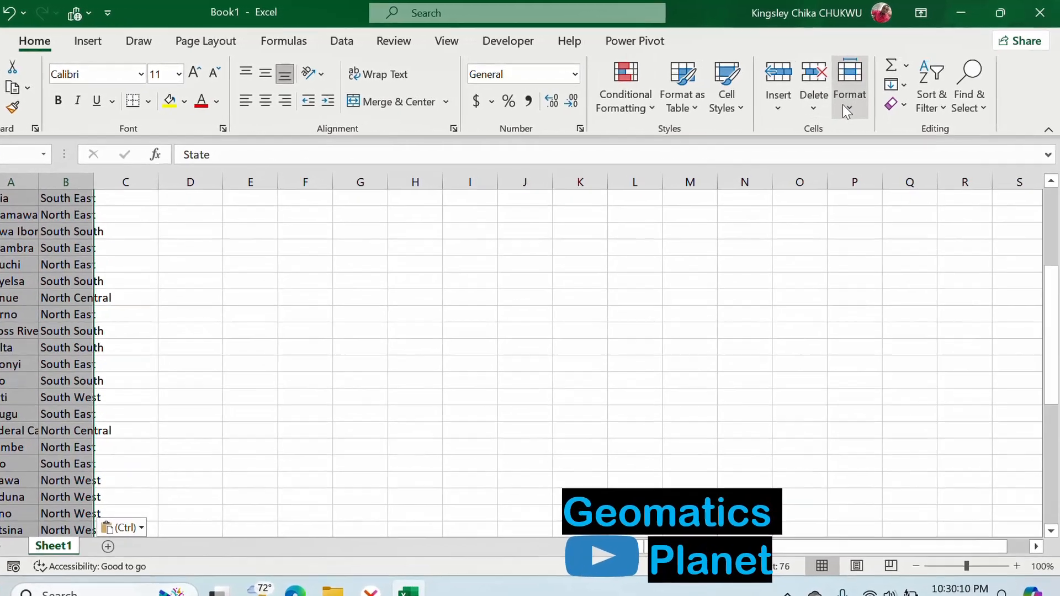
# - AutoFit the widths of columns A and B to the pasted State and Geopolitical Zone data
pyautogui.click(857, 89)
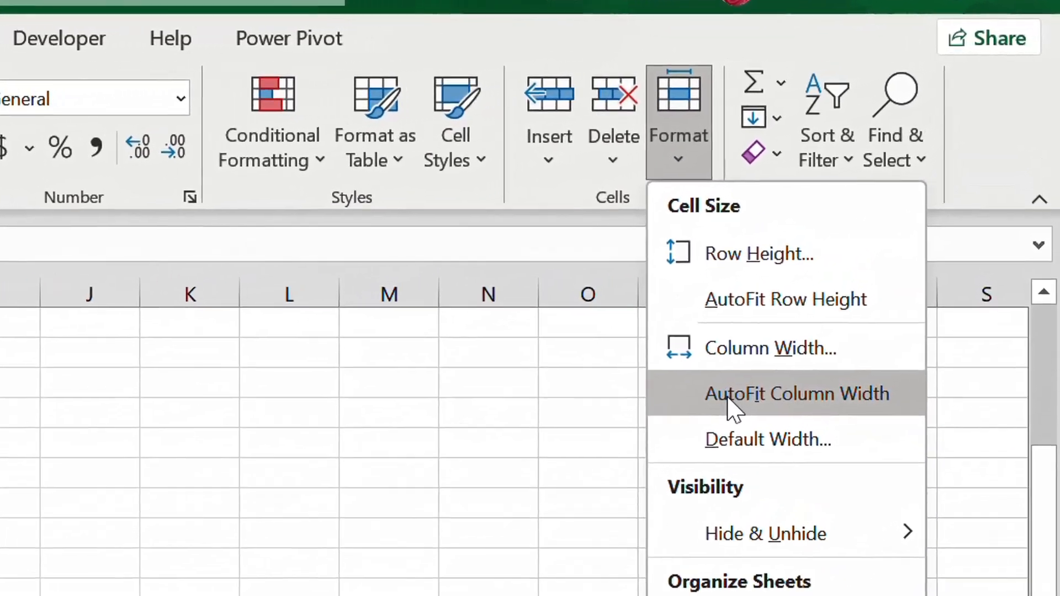
pyautogui.click(807, 283)
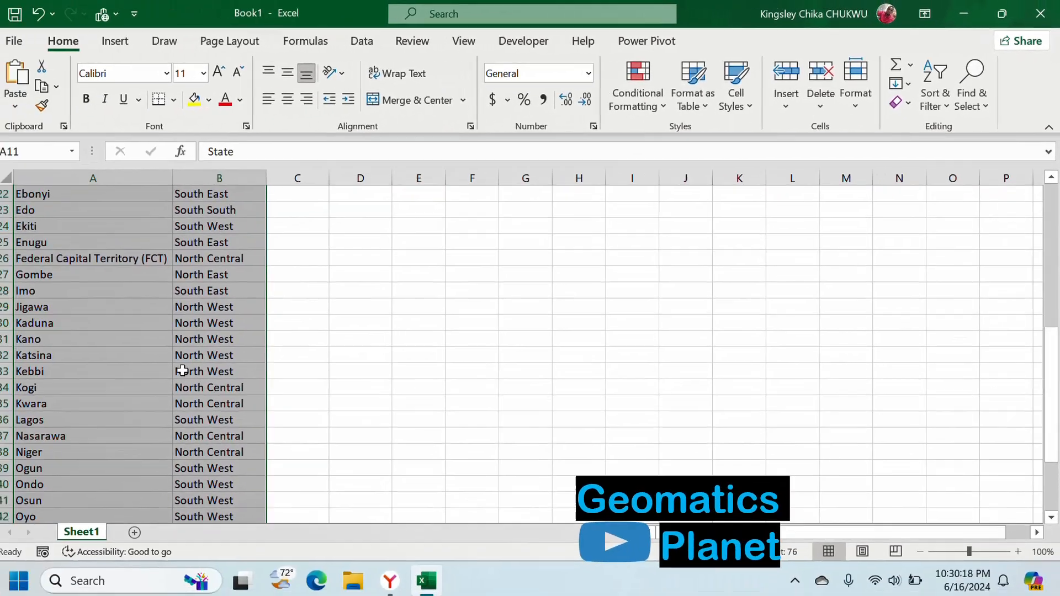
pyautogui.scroll(-3, 190, 368)
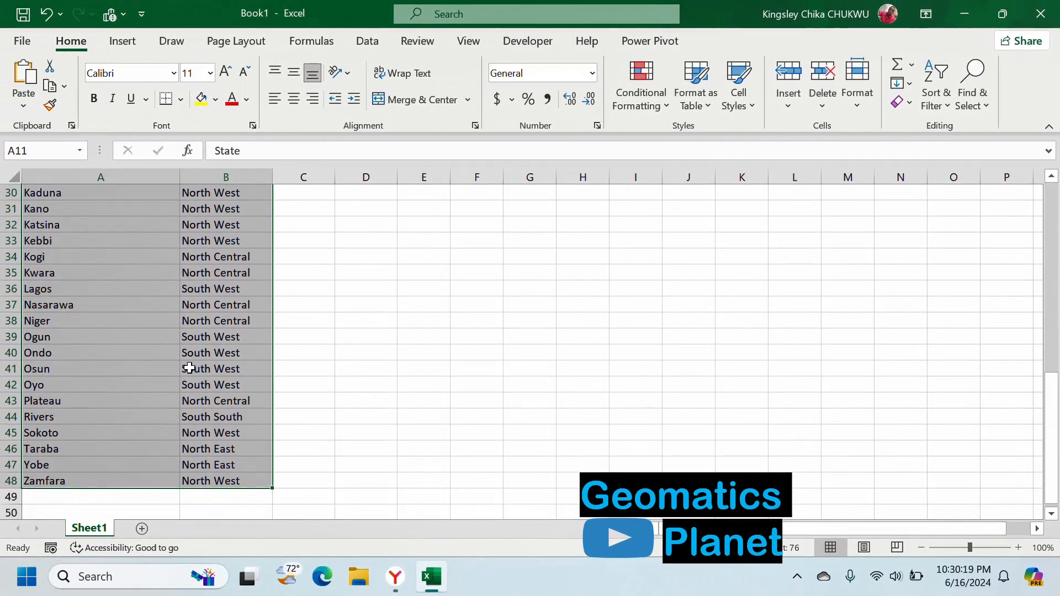
pyautogui.scroll(5, 189, 369)
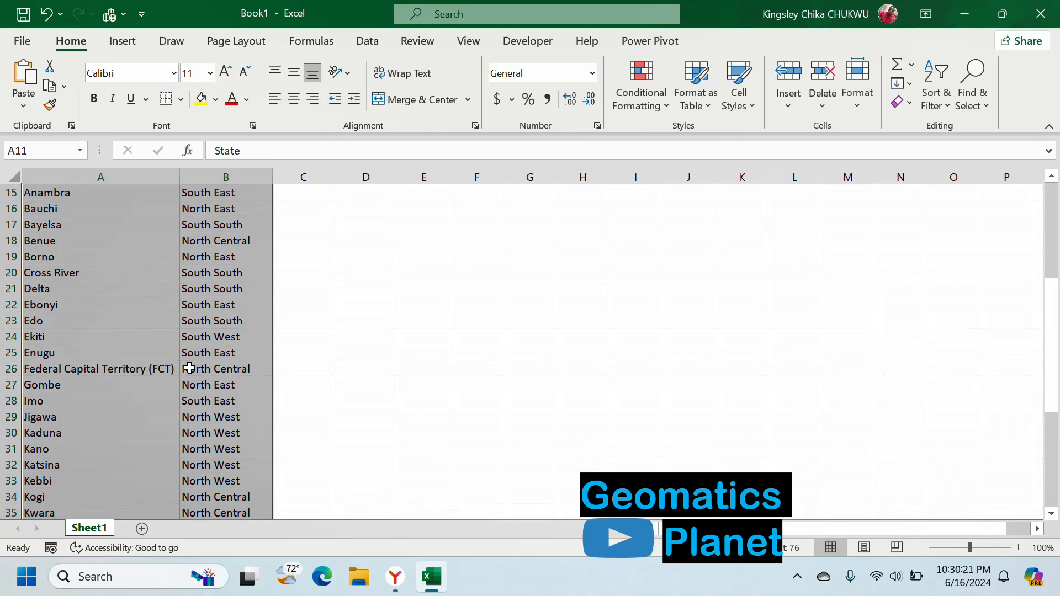
# - Try to convert A11:B48 into a table without the header option, check the second column's filter choices, and undo the conversion
pyautogui.hotkey('ctrl', 't')
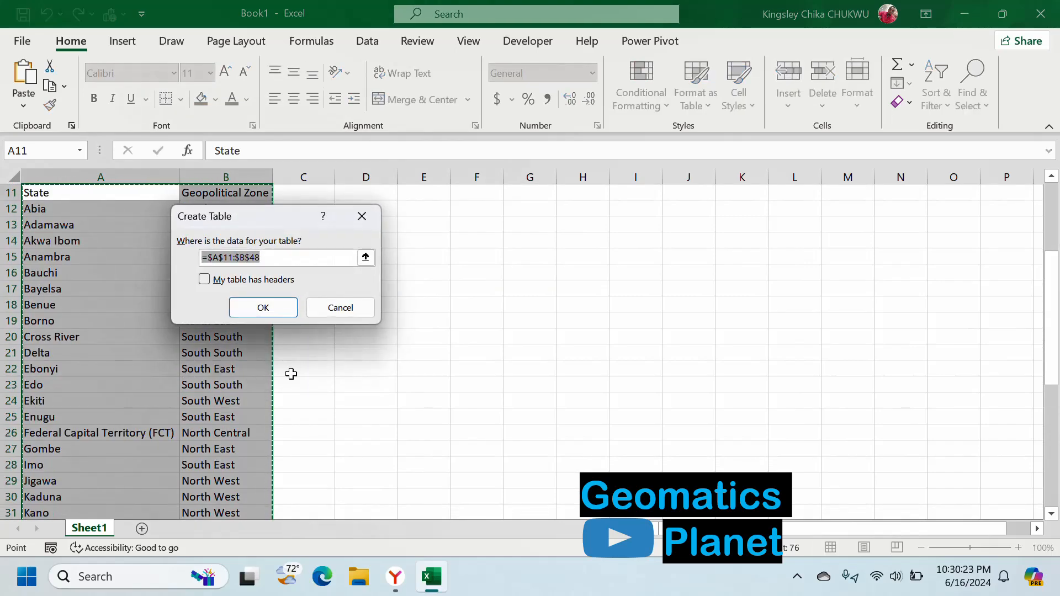
pyautogui.click(270, 318)
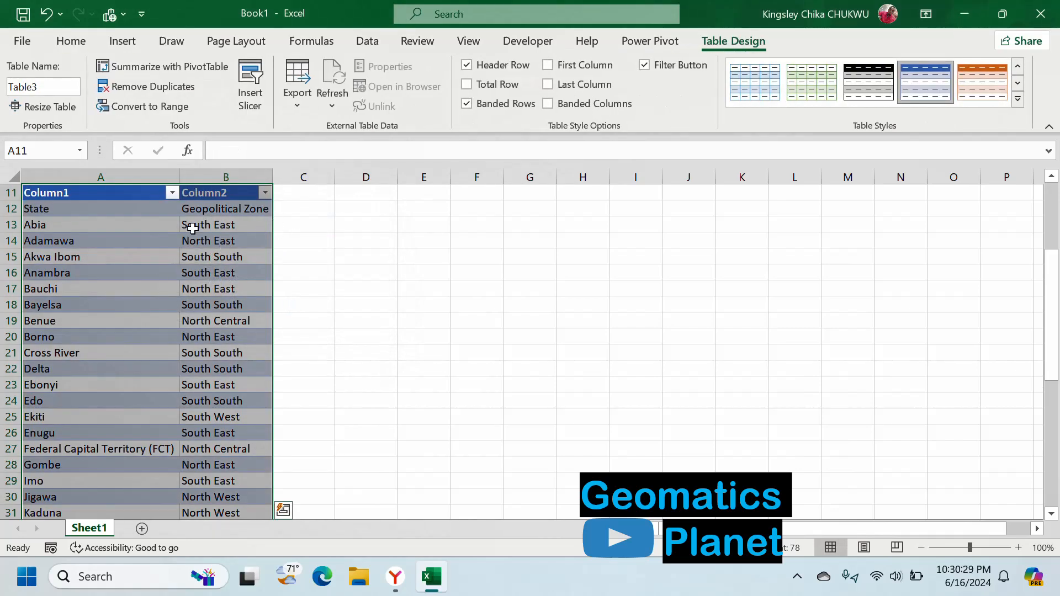
pyautogui.click(265, 193)
pyautogui.moveTo(154, 243)
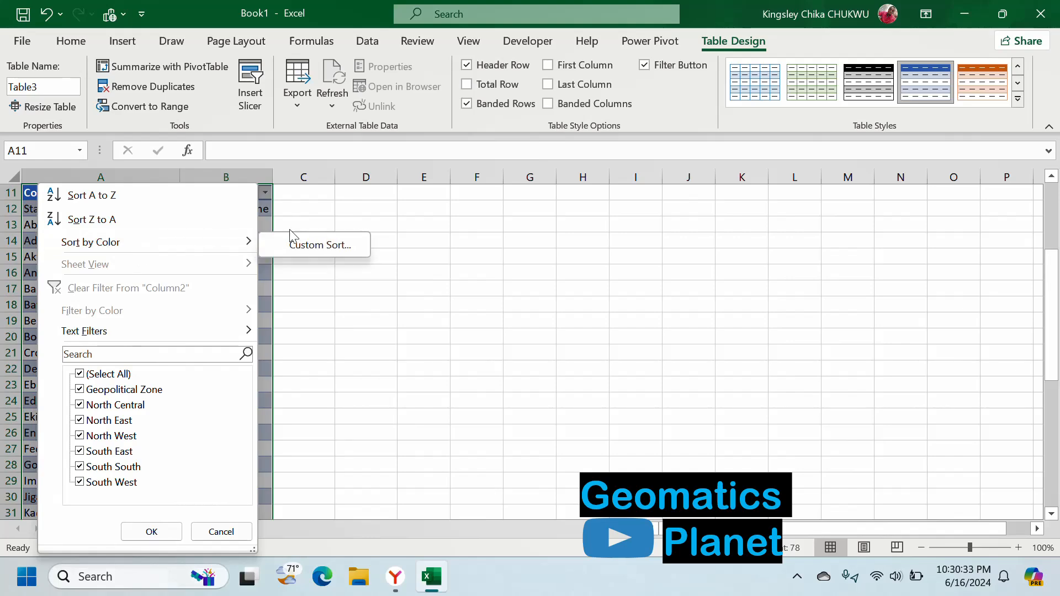
pyautogui.click(265, 192)
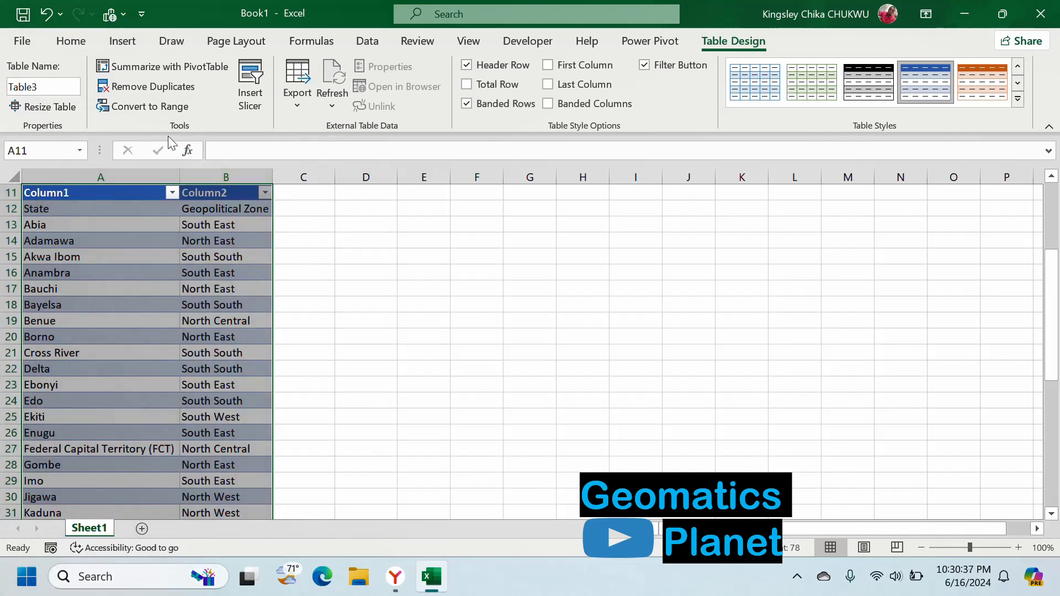
pyautogui.hotkey('ctrl', 'z')
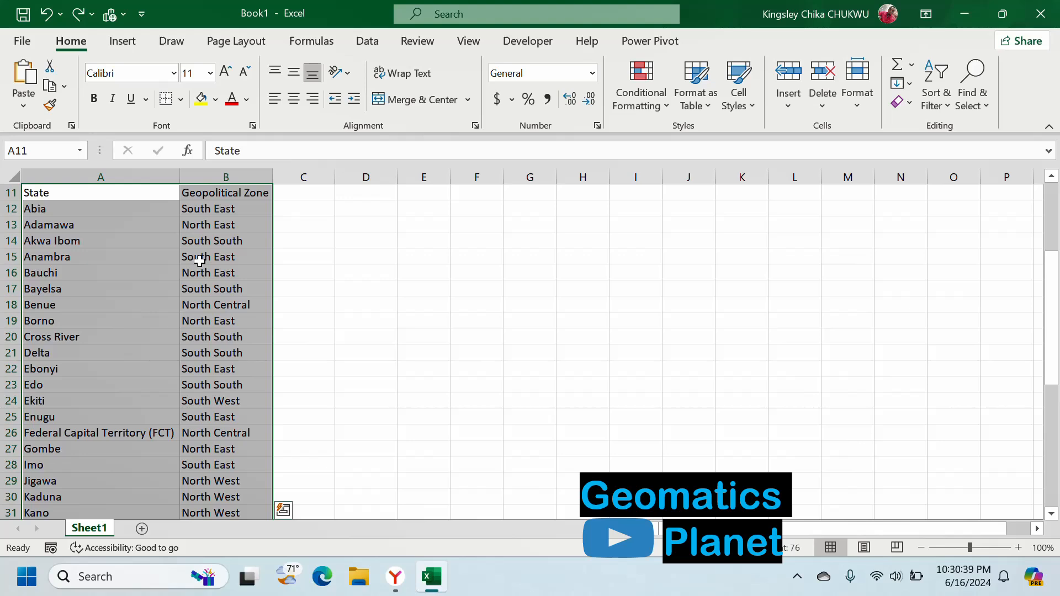
# - Convert the range A11:B48 into a table that uses its first row as headers
pyautogui.hotkey('ctrl', 't')
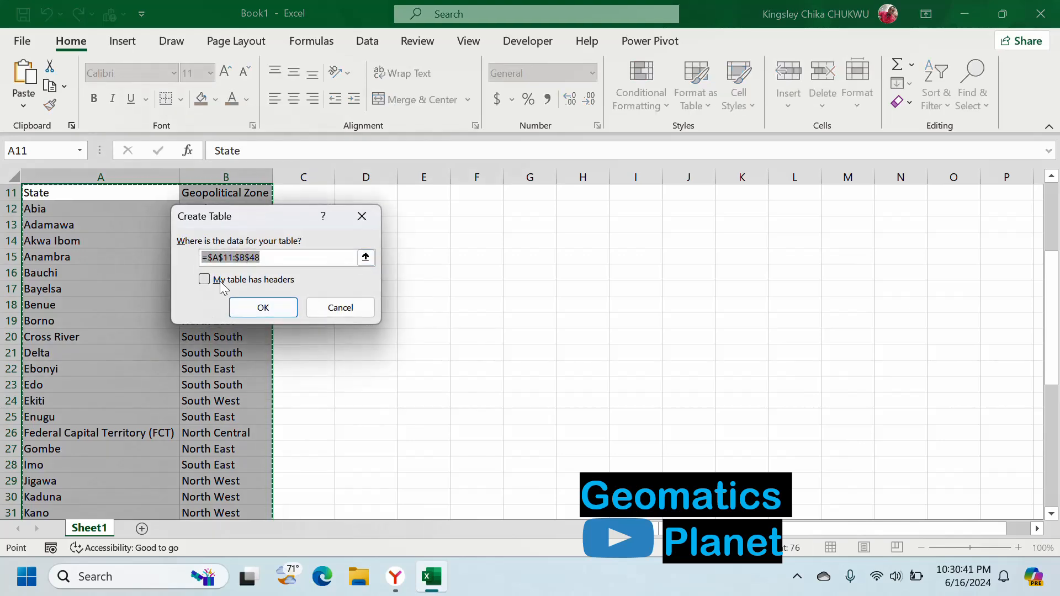
pyautogui.click(258, 283)
pyautogui.click(264, 308)
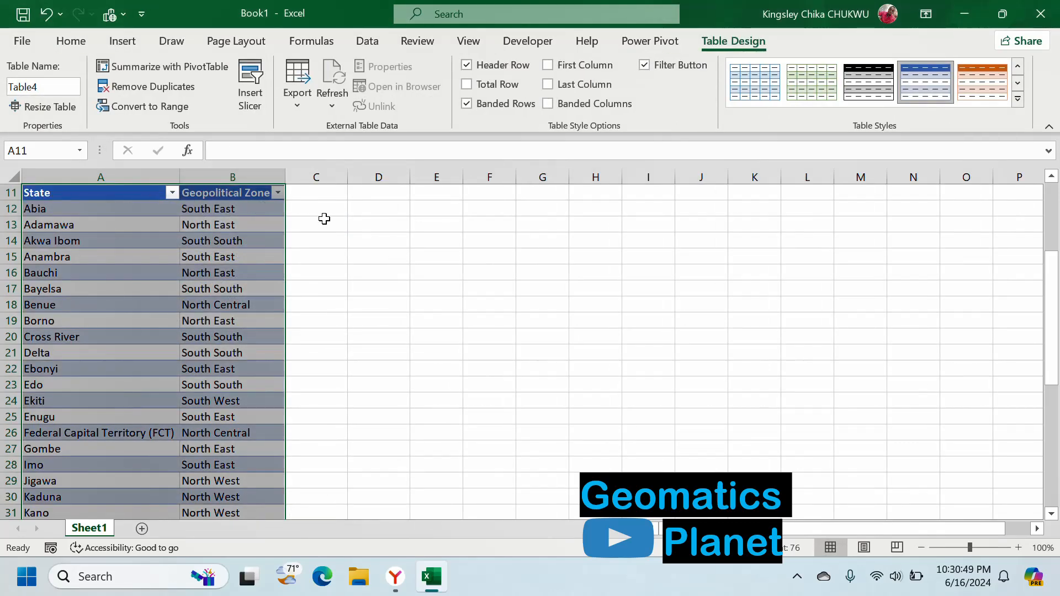
# - Filter the Geopolitical Zone column to show only the North Central states
pyautogui.scroll(1, 340, 251)
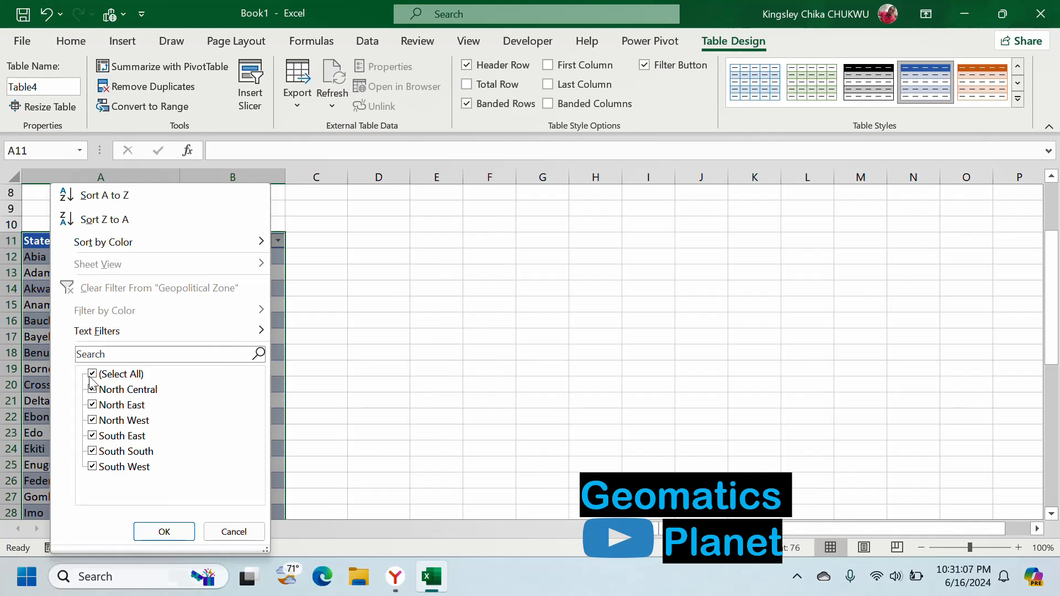
pyautogui.click(91, 376)
pyautogui.click(179, 524)
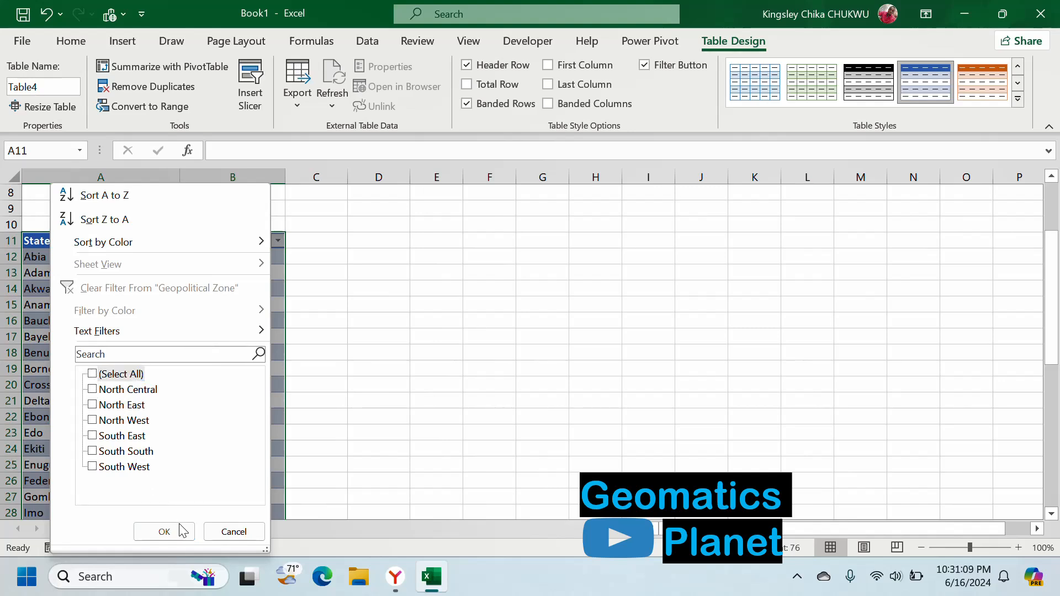
pyautogui.click(86, 377)
pyautogui.click(92, 391)
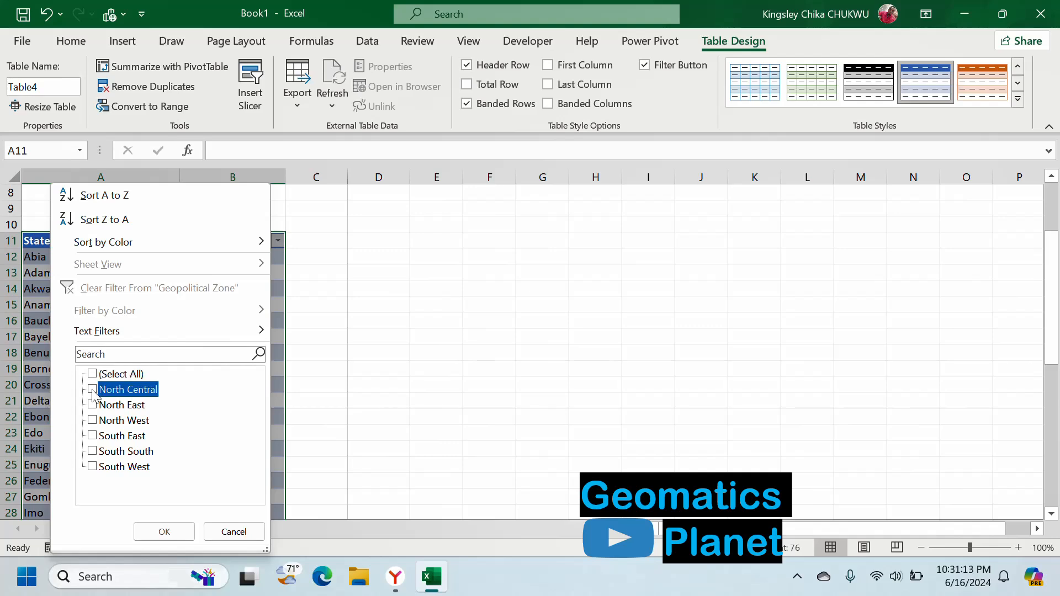
pyautogui.click(182, 533)
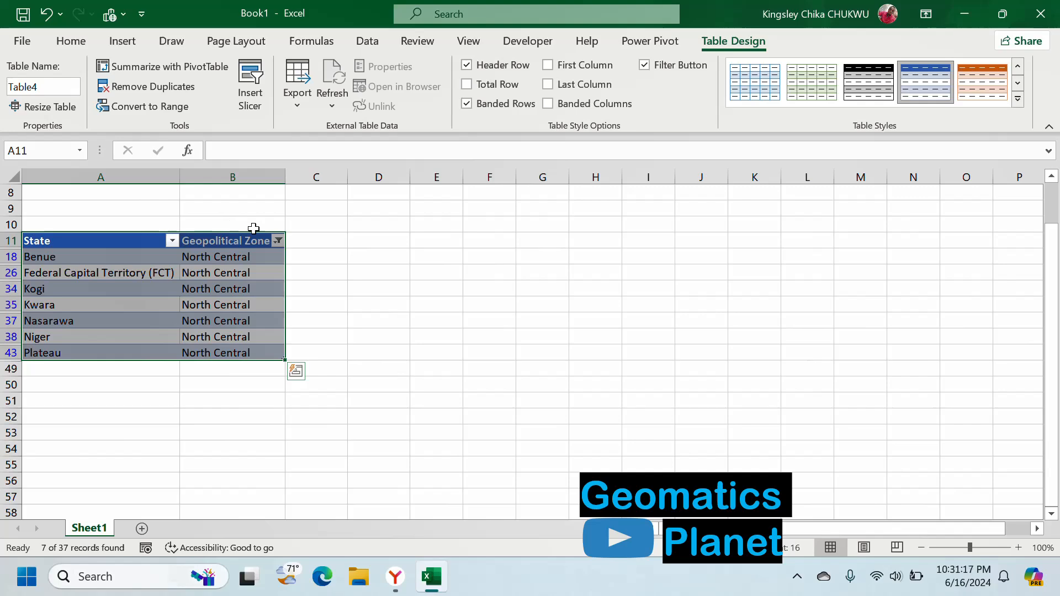
# - Add South South to the Geopolitical Zone filter alongside North Central and review the filtered rows
pyautogui.click(278, 241)
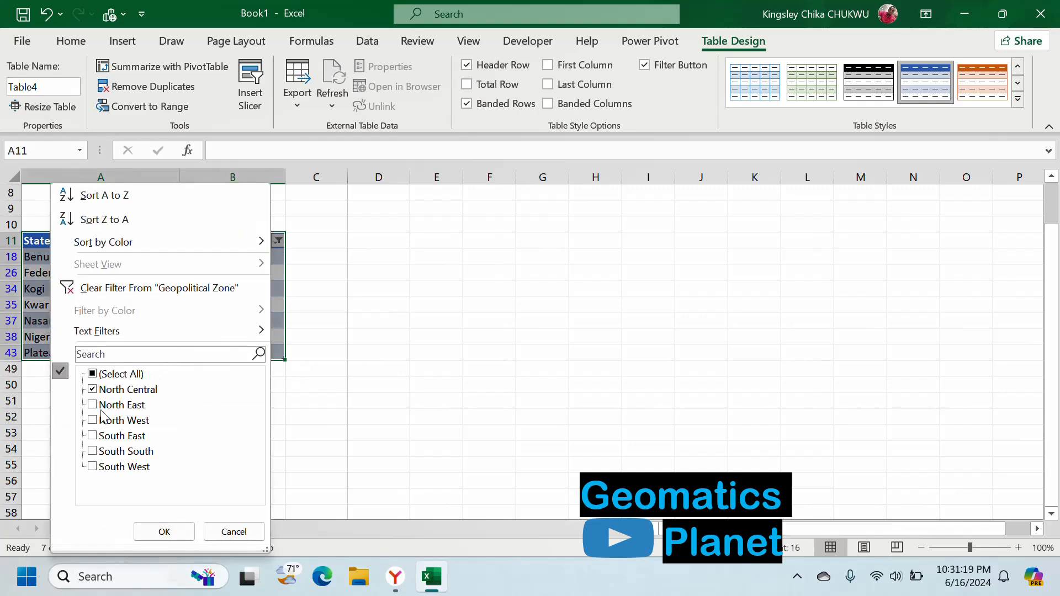
pyautogui.click(93, 452)
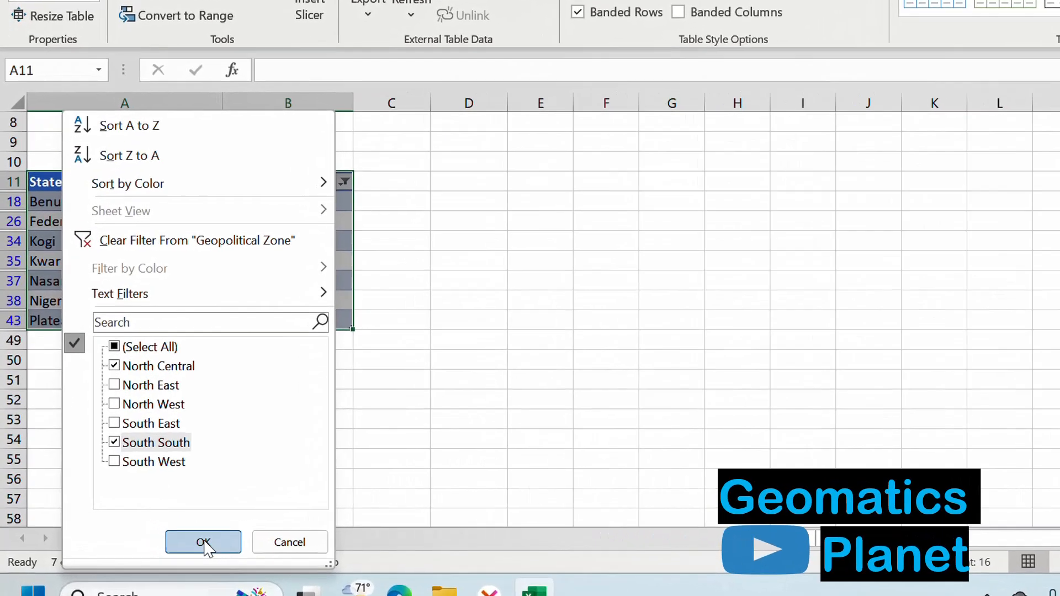
pyautogui.click(164, 532)
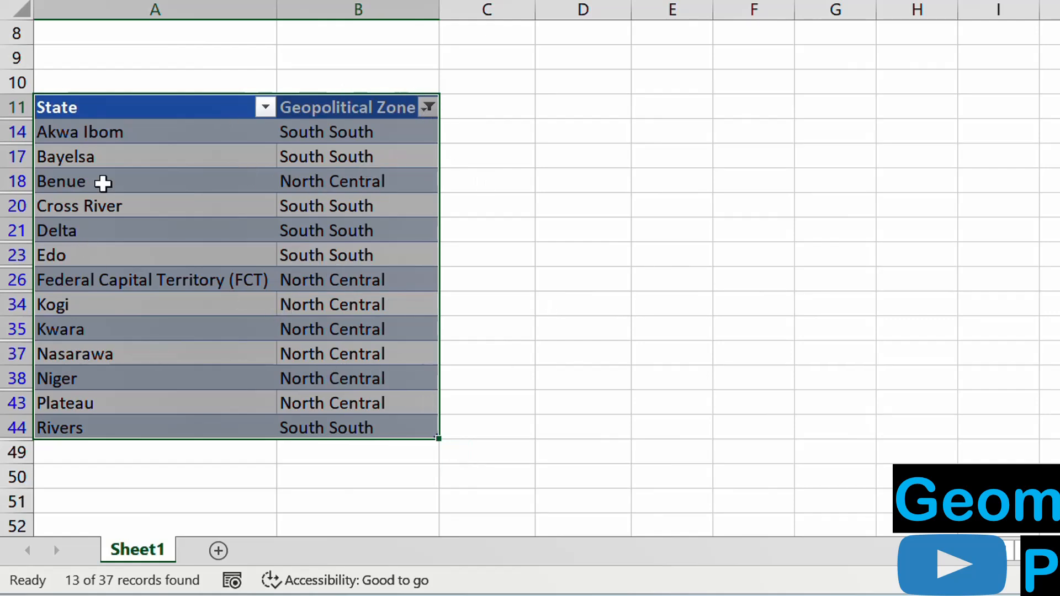
pyautogui.scroll(1, 263, 324)
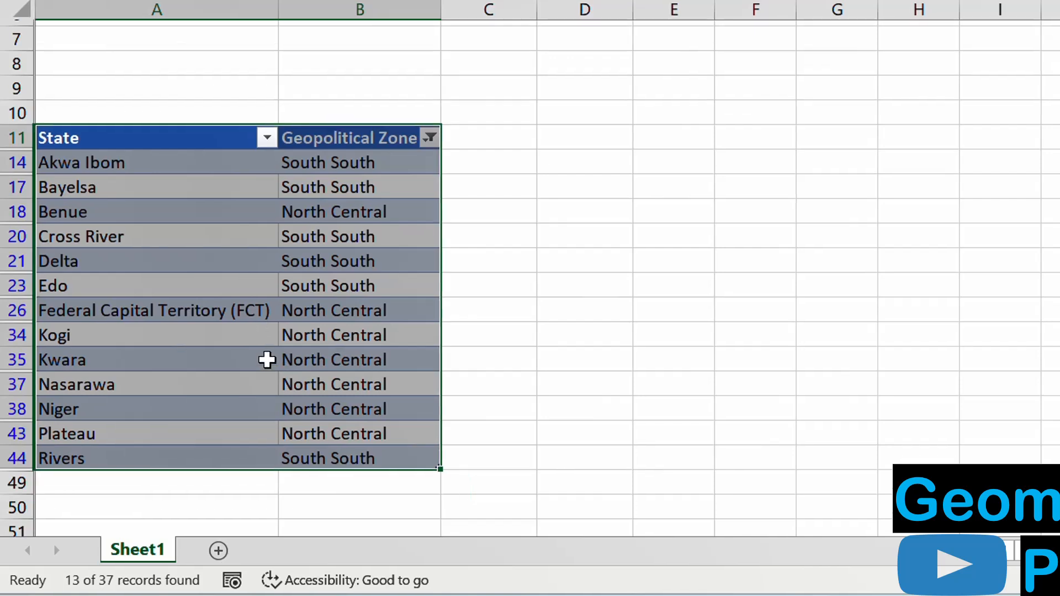
pyautogui.scroll(1, 267, 359)
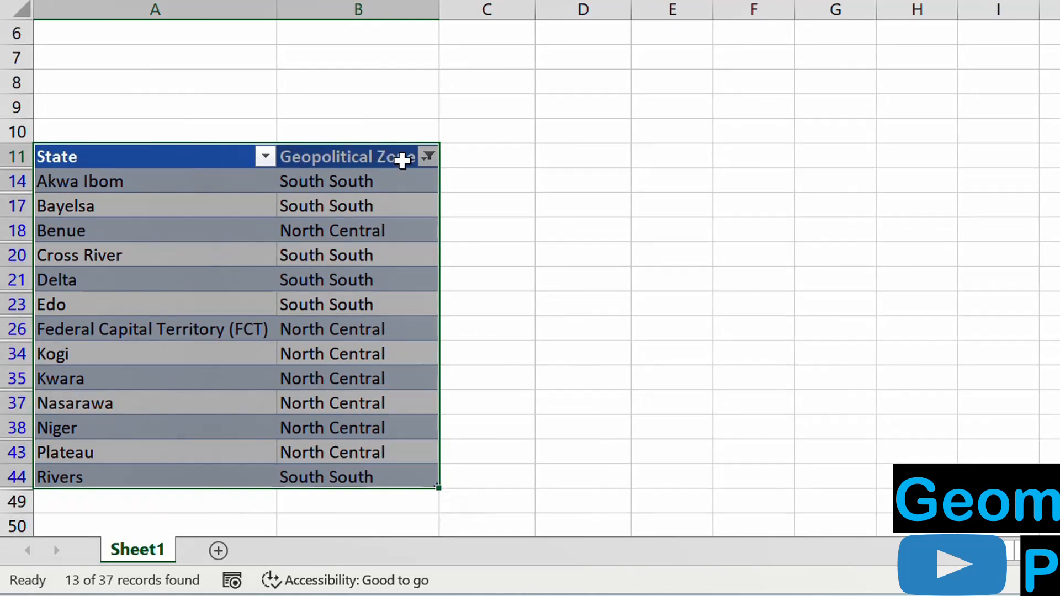
# - Clear the filter from the Geopolitical Zone column and look over the full table
pyautogui.click(428, 159)
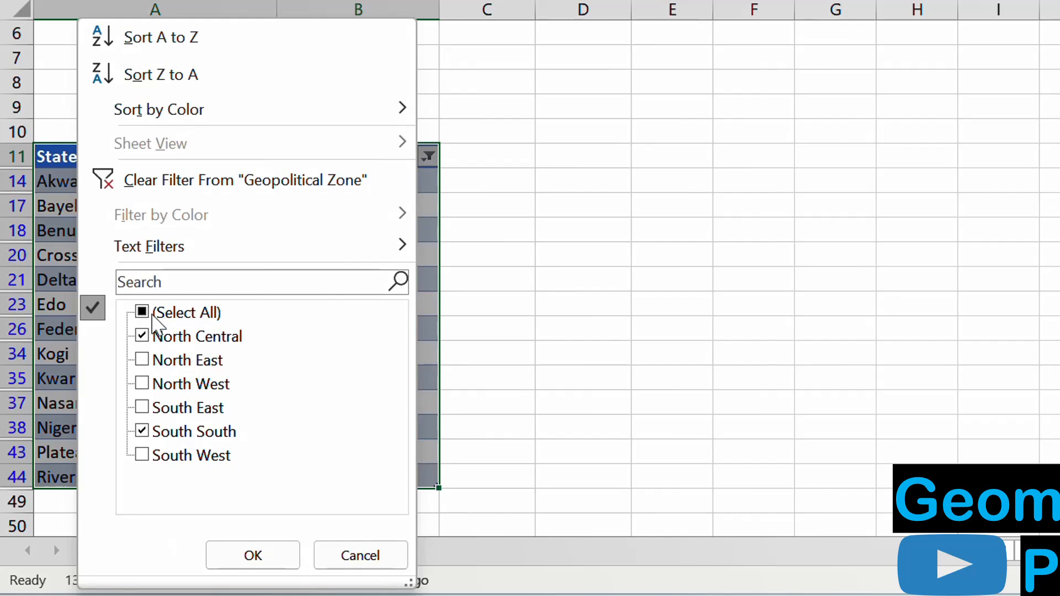
pyautogui.click(255, 177)
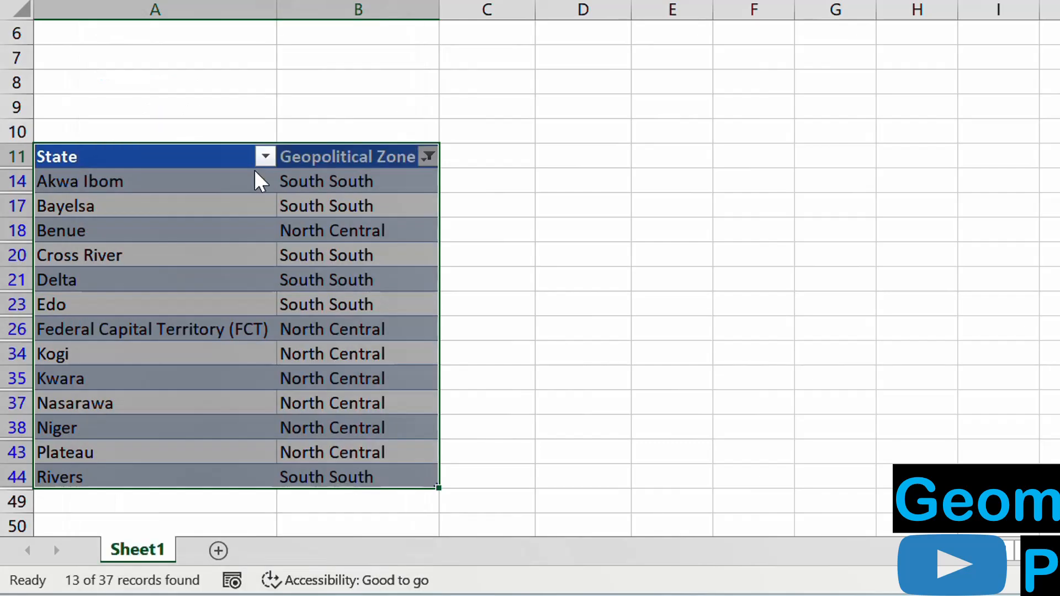
pyautogui.scroll(-4, 302, 311)
pyautogui.scroll(-5, 303, 310)
pyautogui.scroll(10, 303, 310)
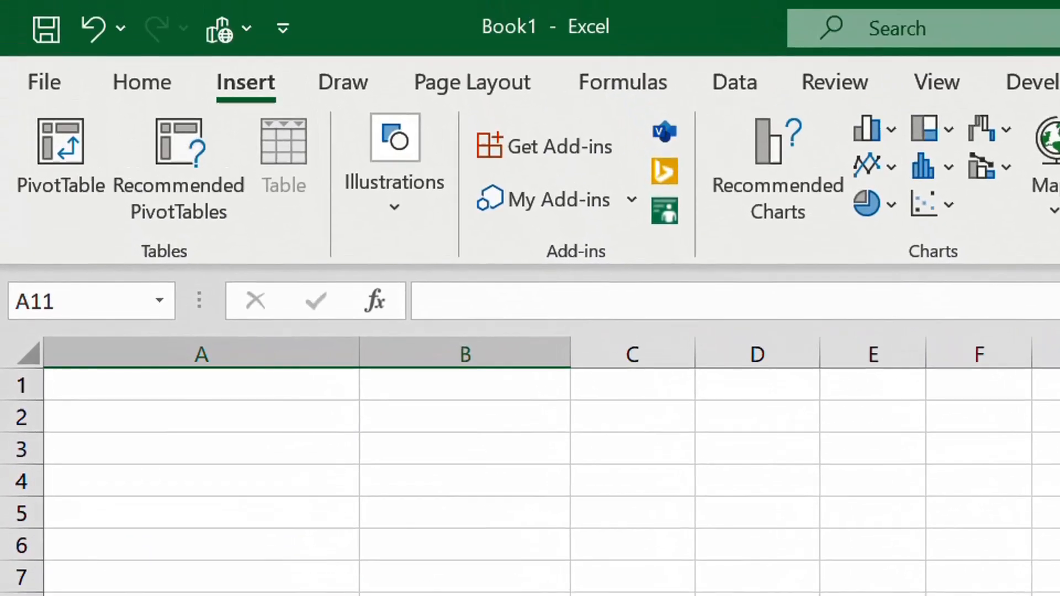
# - Insert a slicer for the table's Geopolitical Zone field
pyautogui.click(744, 160)
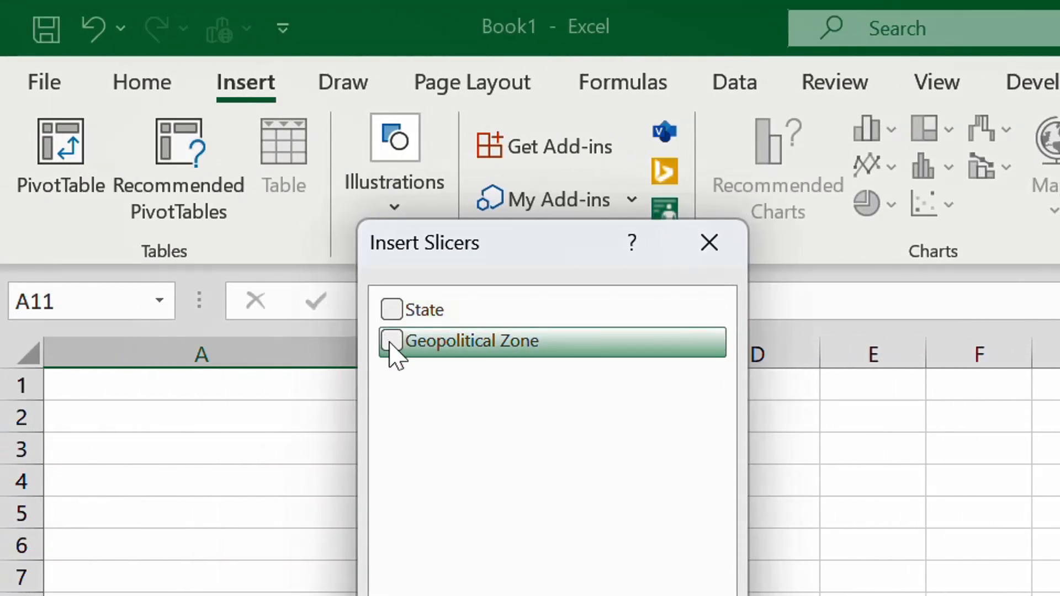
pyautogui.click(391, 342)
pyautogui.click(275, 364)
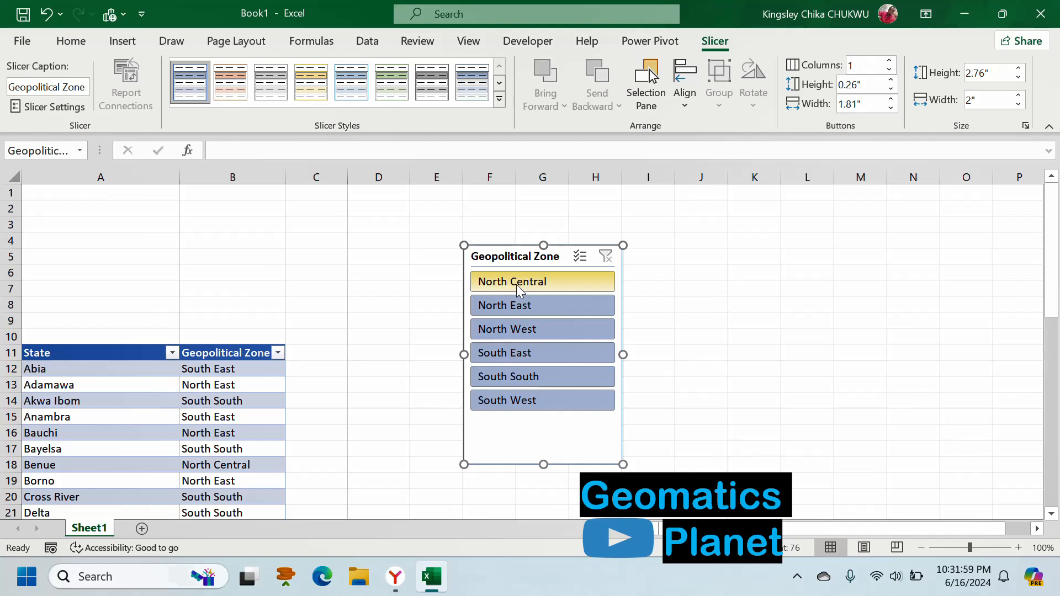
# - Use the slicer to filter the table by each zone in turn, from North Central through to South West
pyautogui.click(518, 286)
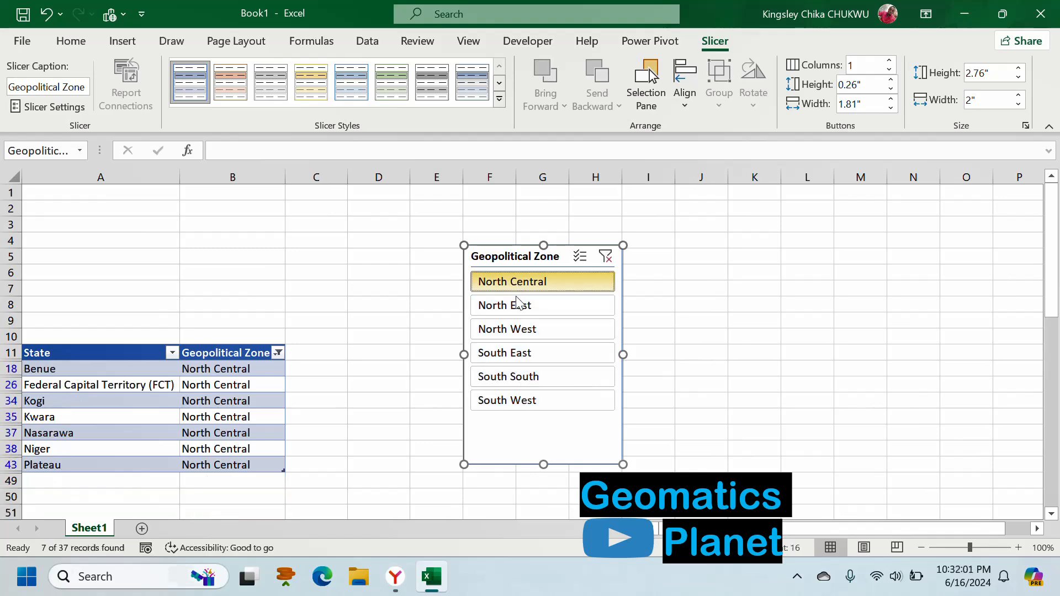
pyautogui.click(518, 306)
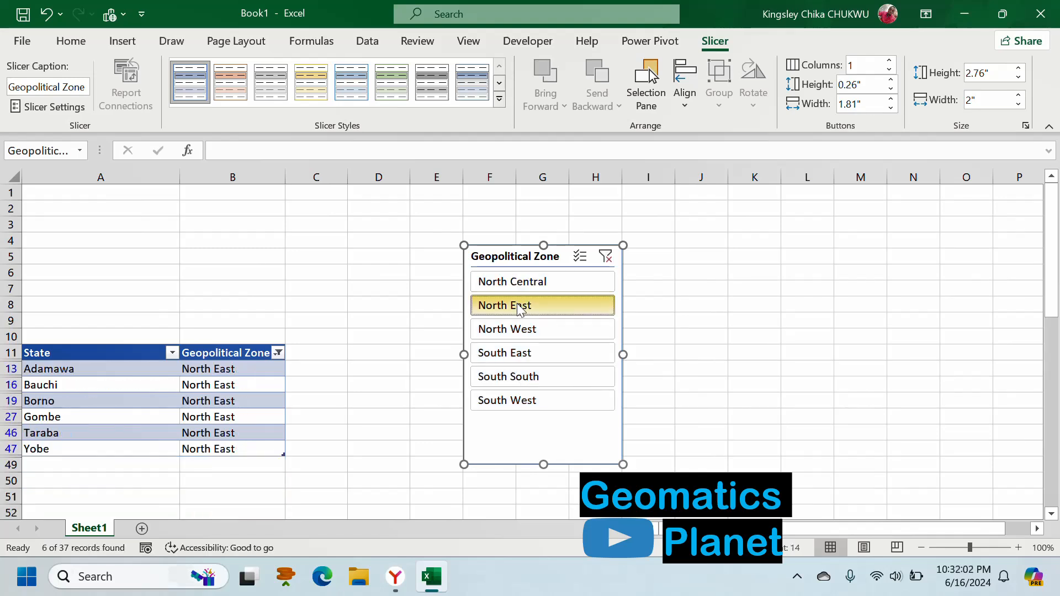
pyautogui.click(518, 330)
pyautogui.click(517, 358)
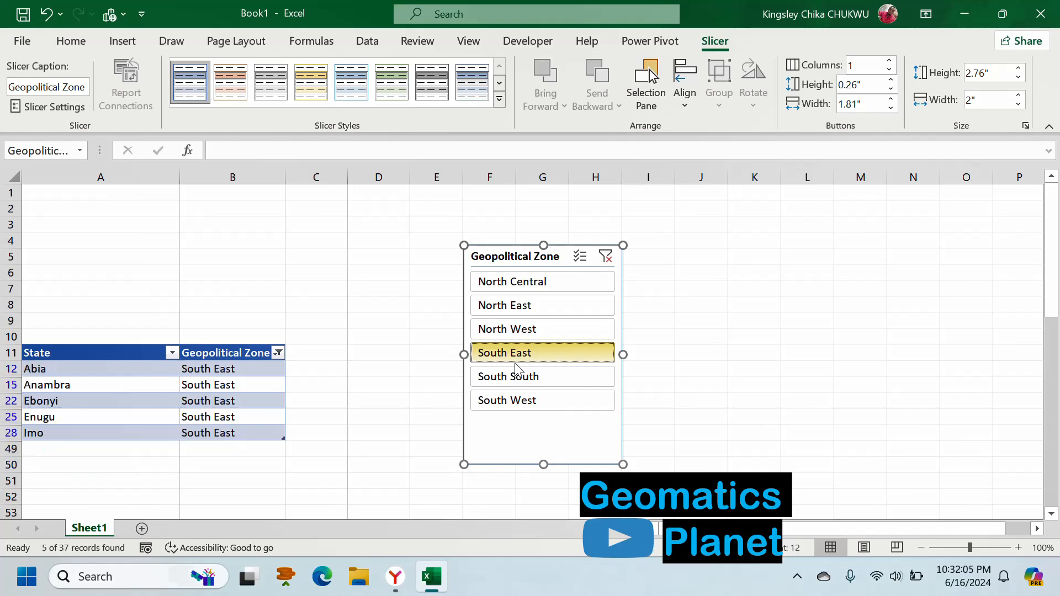
pyautogui.click(517, 380)
pyautogui.click(522, 409)
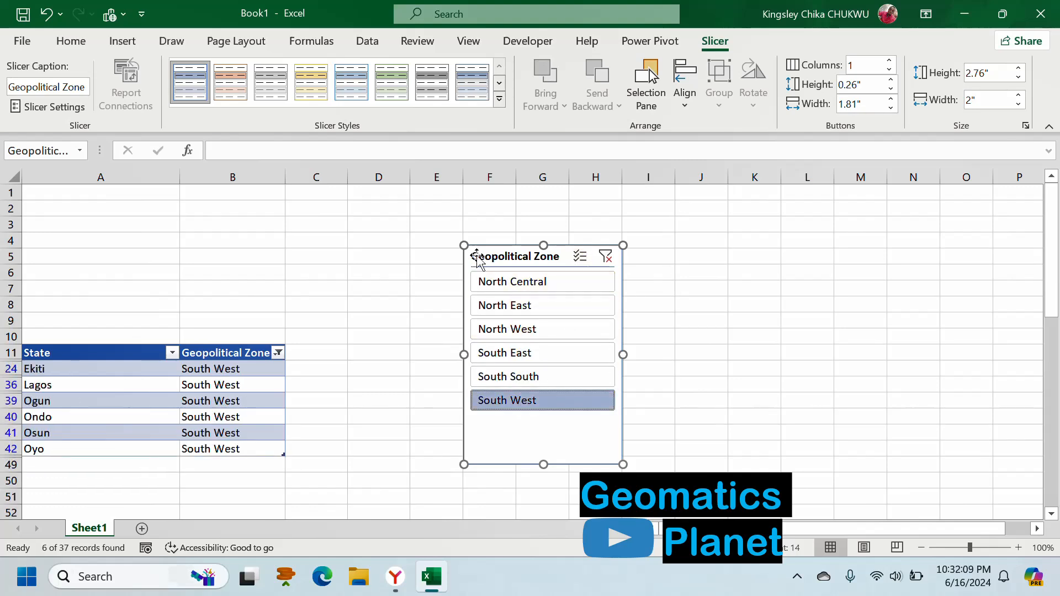
# - Arrange the slicer's buttons in 3 columns, resize it to about 0.97" high by 3.61" wide, and place it above the table from cell A1
pyautogui.click(888, 61)
pyautogui.click(888, 61)
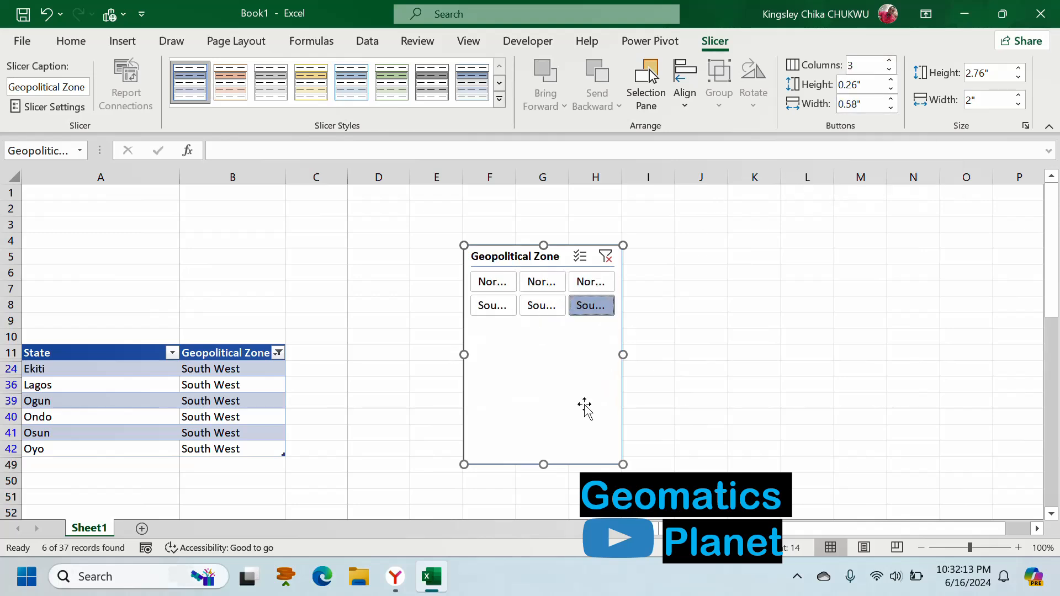
pyautogui.moveTo(543, 466); pyautogui.dragTo(549, 323)
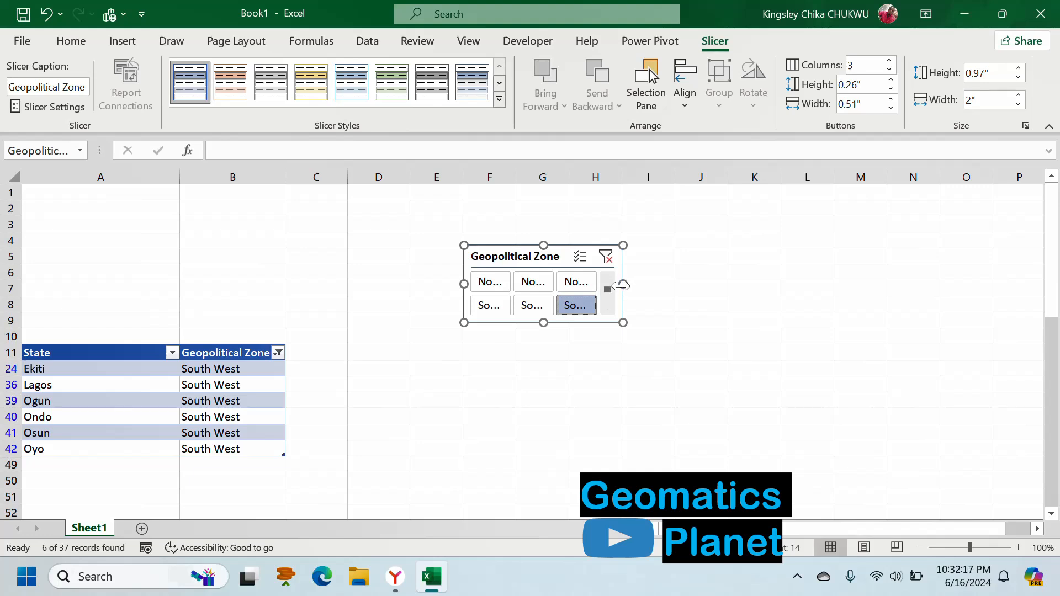
pyautogui.moveTo(623, 283); pyautogui.dragTo(751, 284)
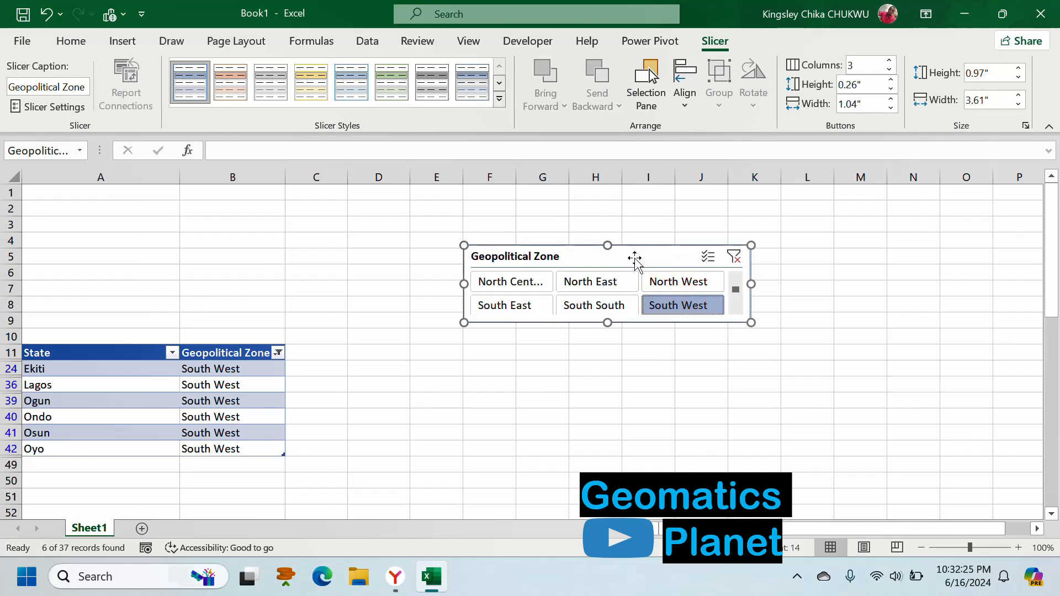
pyautogui.moveTo(527, 257); pyautogui.dragTo(85, 199)
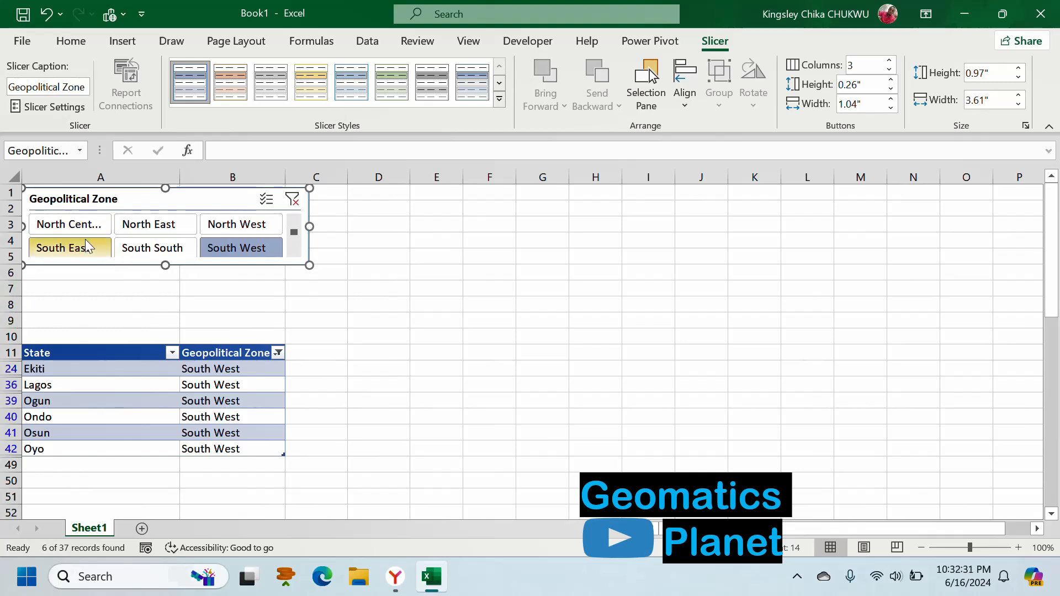
# - Delete the empty rows 6 to 9 between the slicer and the table
pyautogui.click(9, 274)
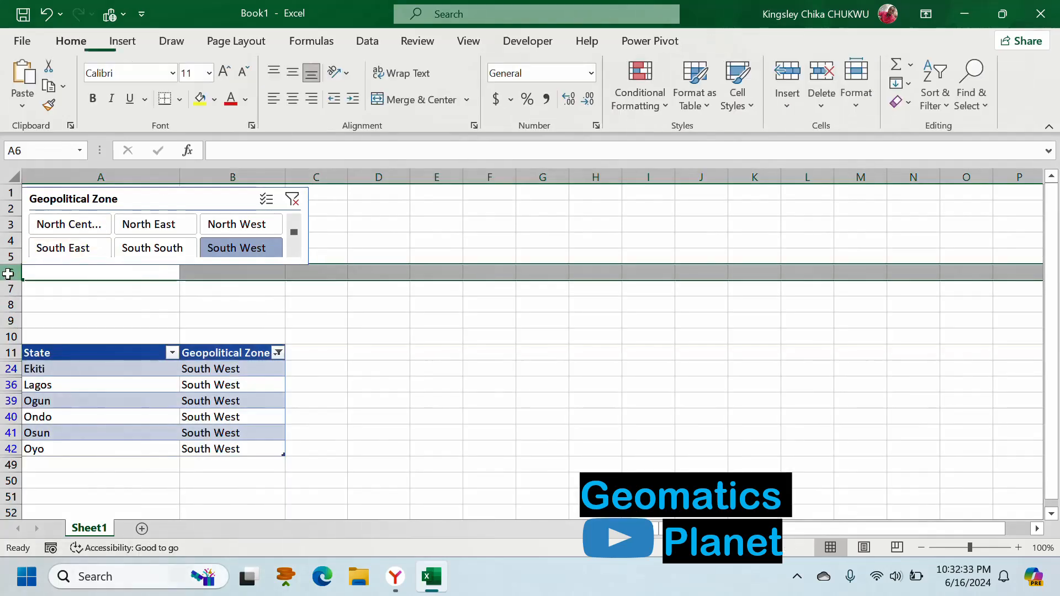
pyautogui.moveTo(11, 337); pyautogui.dragTo(12, 323)
pyautogui.rightClick(13, 323)
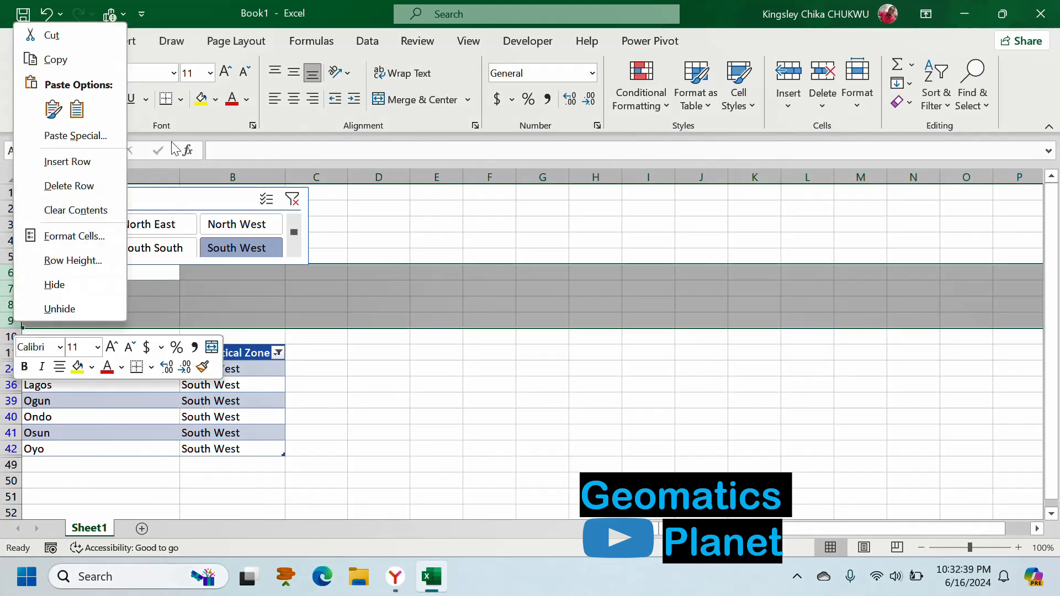
pyautogui.click(832, 80)
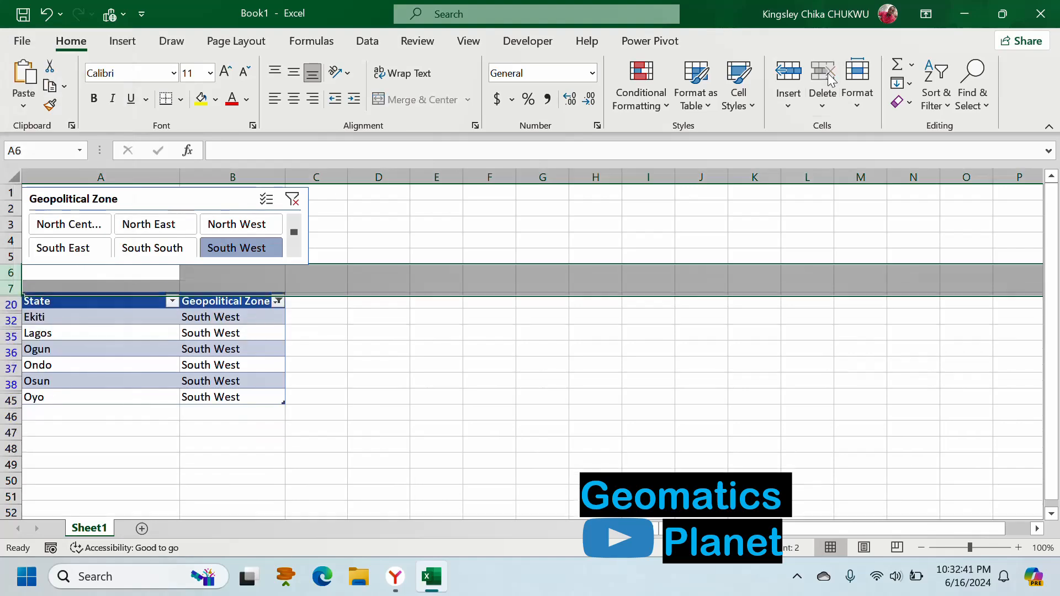
pyautogui.click(367, 274)
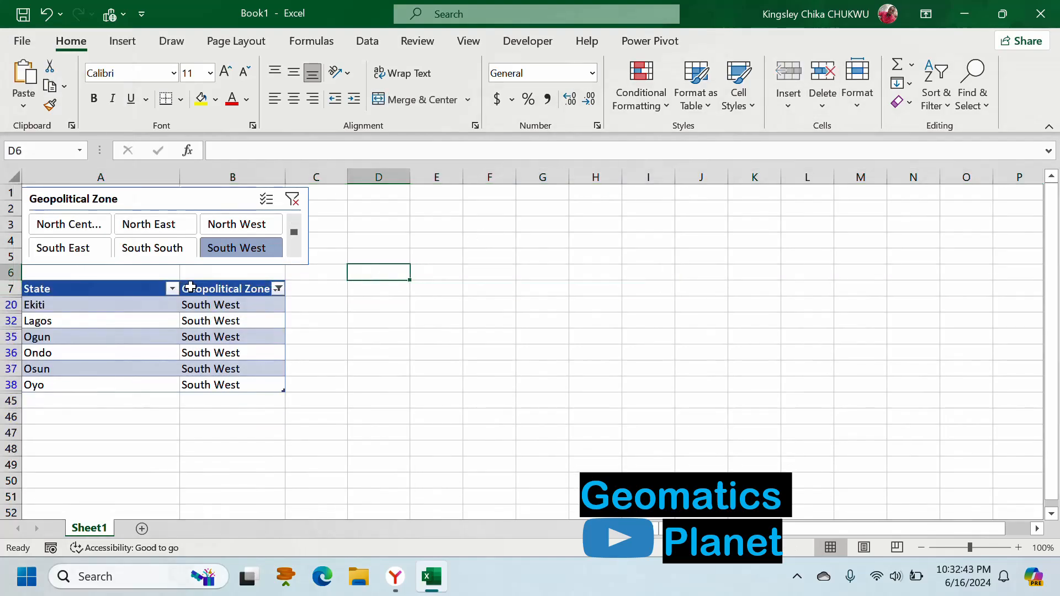
# - Filter the table to North Central with the slicer and widen the slicer to the edge of column D so the full zone name fits
pyautogui.click(81, 230)
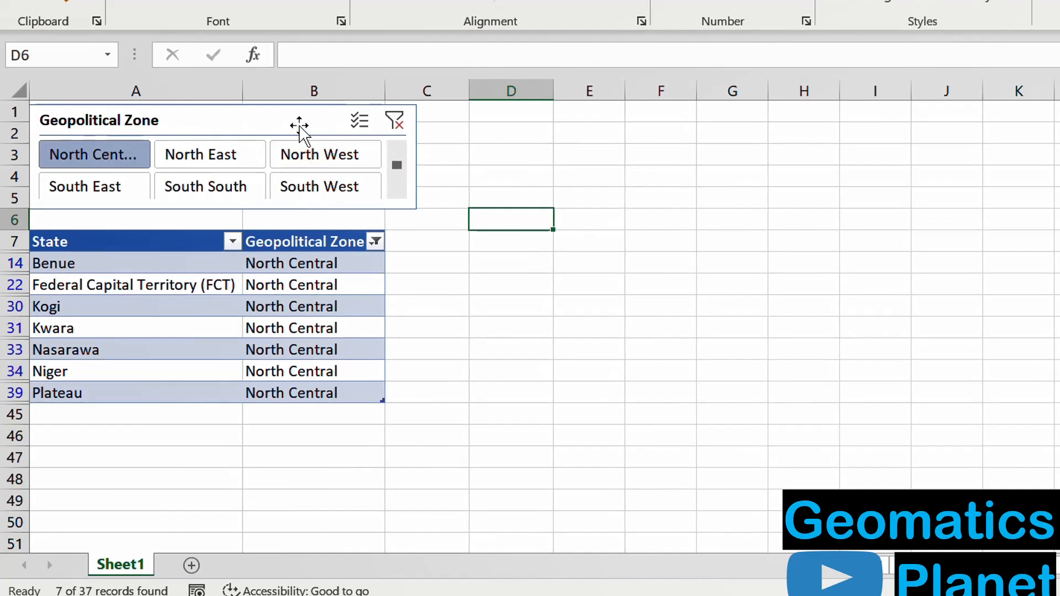
pyautogui.click(298, 128)
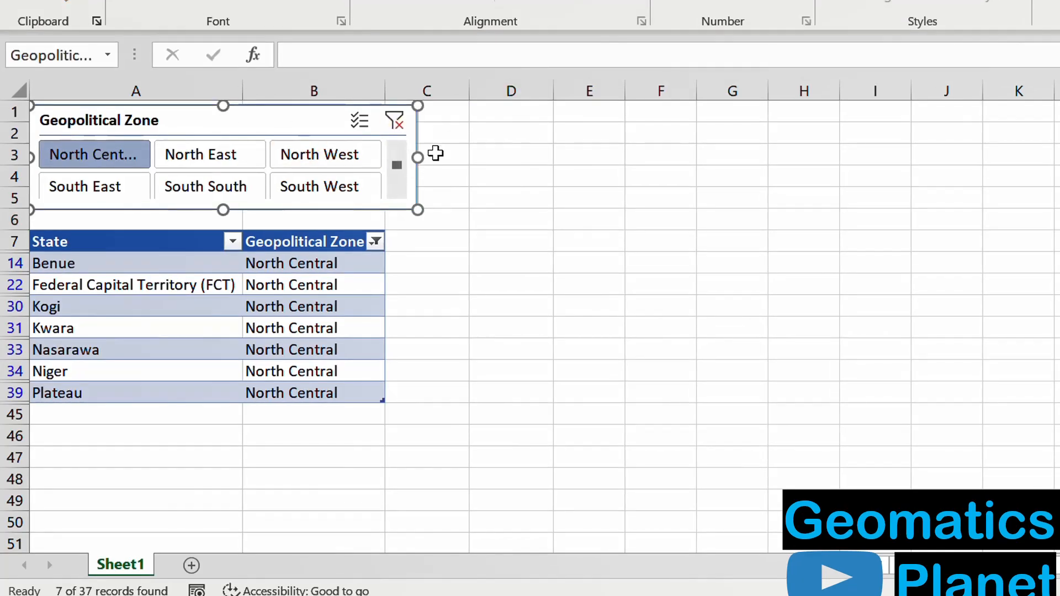
pyautogui.moveTo(421, 156); pyautogui.dragTo(475, 156)
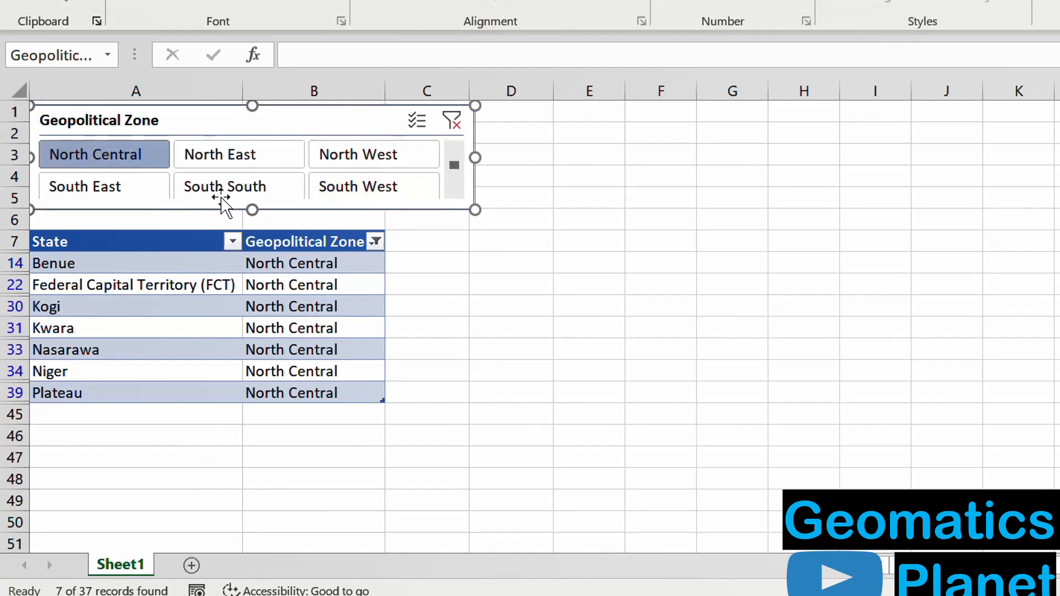
# - Use the slicer to view the states of South South, South East, North West and North East in turn
pyautogui.click(229, 191)
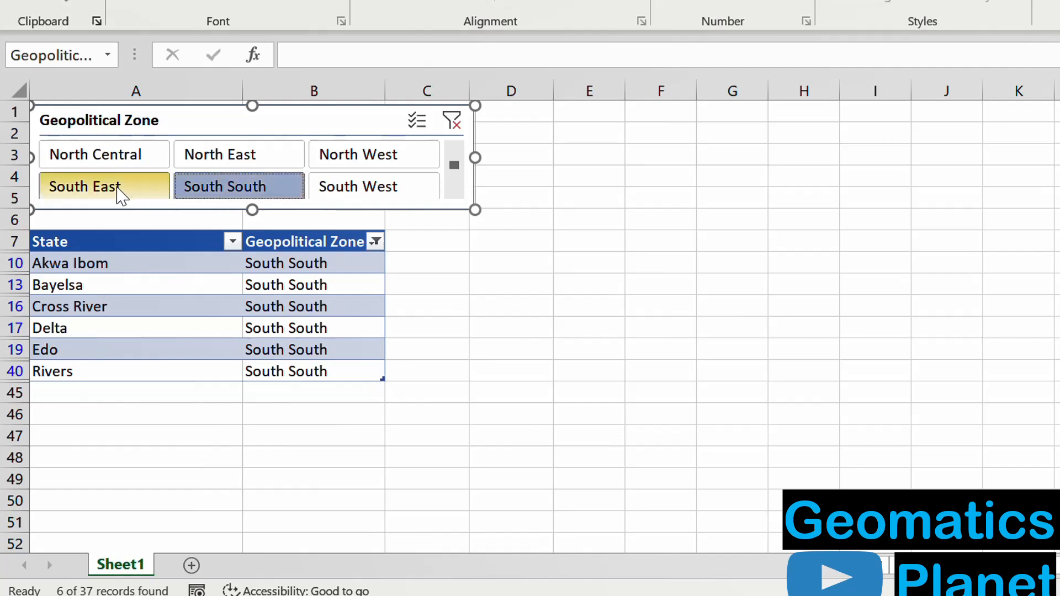
pyautogui.click(120, 193)
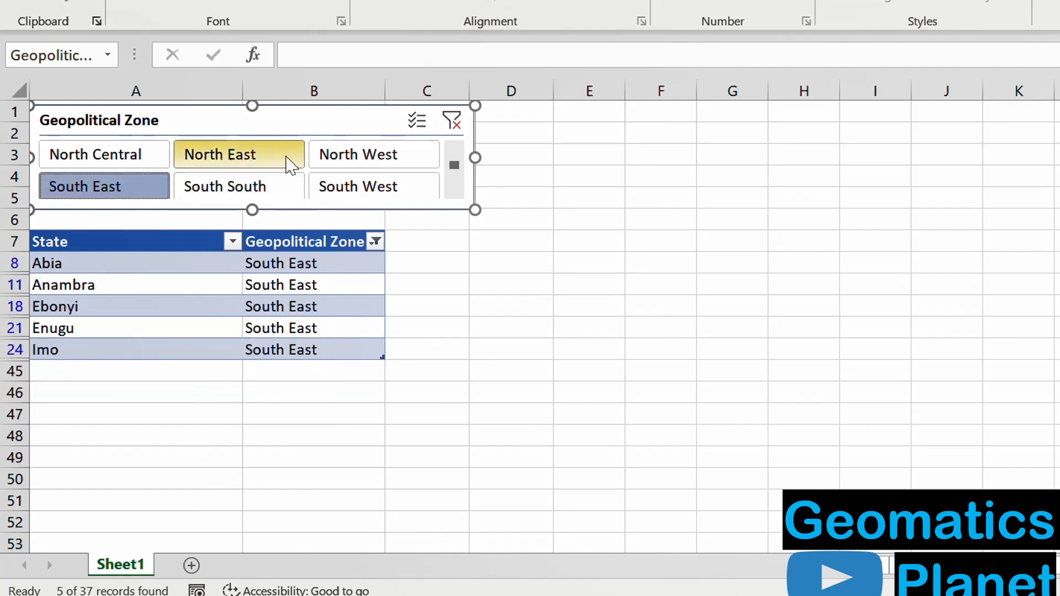
pyautogui.click(330, 164)
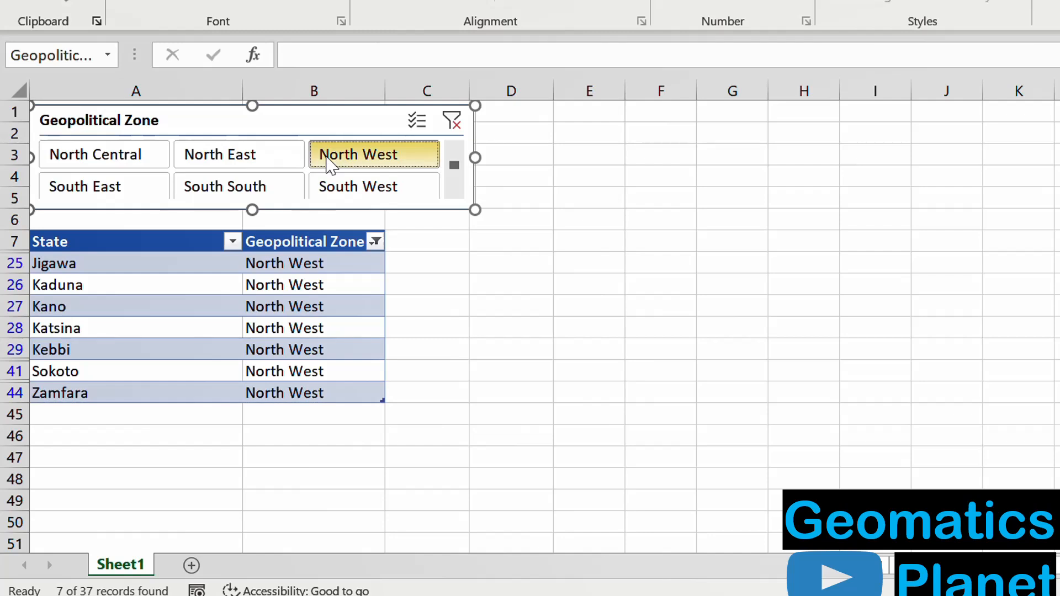
pyautogui.click(232, 164)
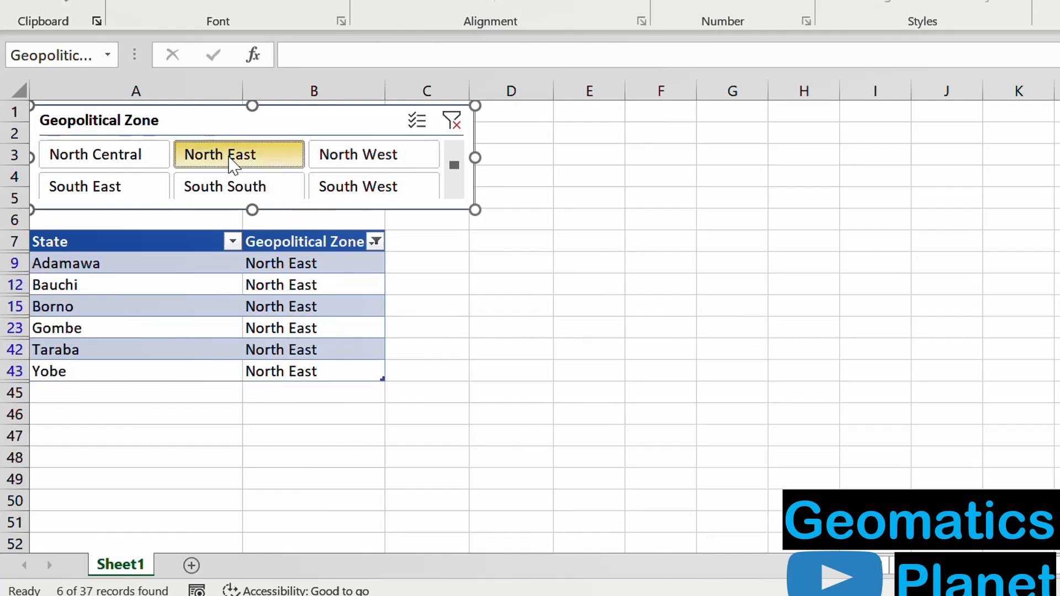
# - Add South South and the remaining zones to the North East slicer selection until all six are selected, and deselect the slicer
pyautogui.keyDown('ctrl'); pyautogui.click(219, 181); pyautogui.keyUp('ctrl')
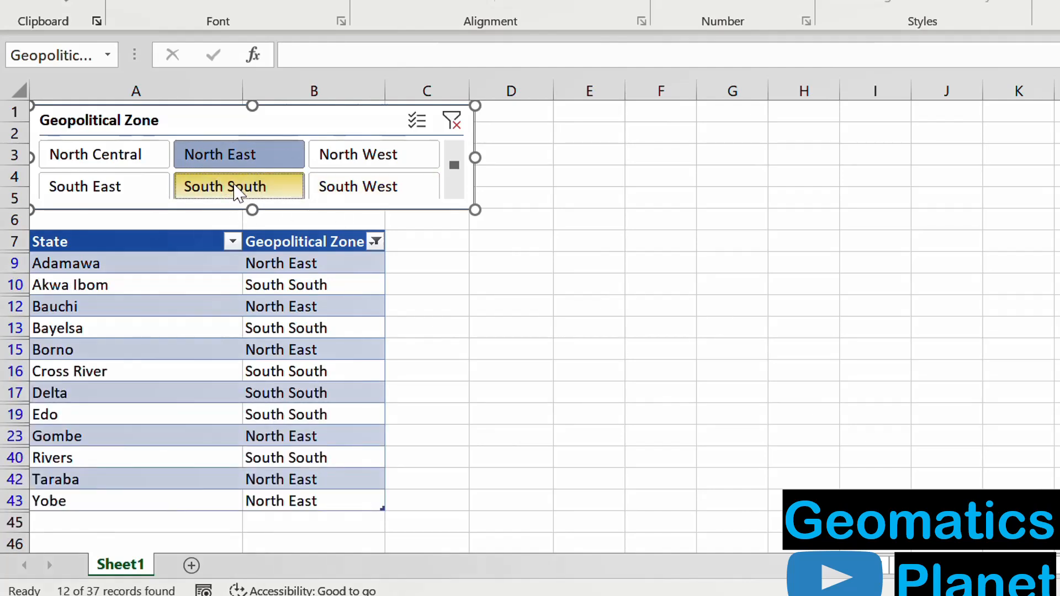
pyautogui.click(130, 155)
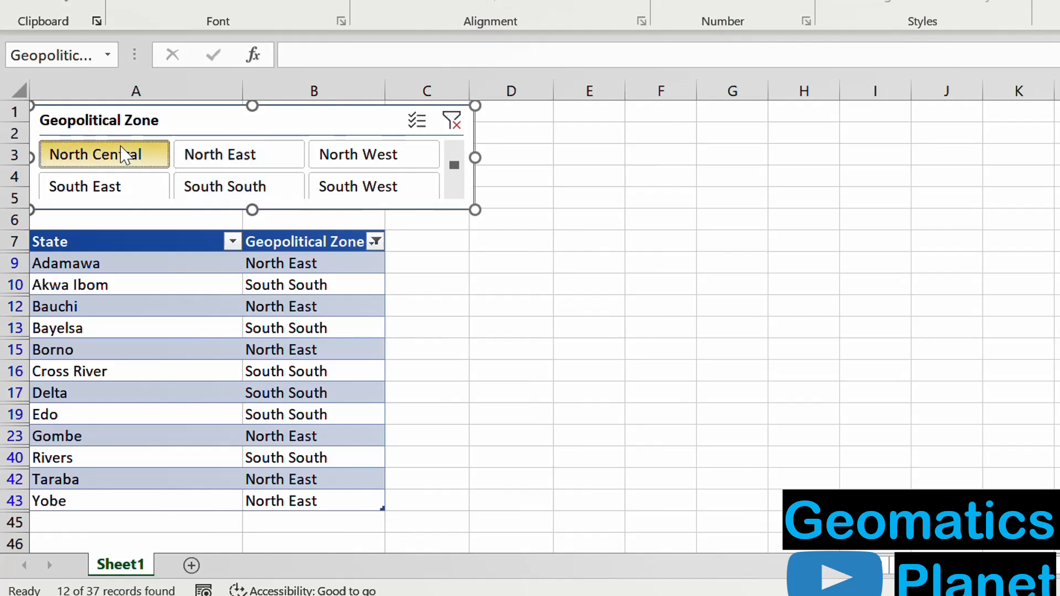
pyautogui.keyDown('shift'); pyautogui.click(331, 196); pyautogui.keyUp('shift')
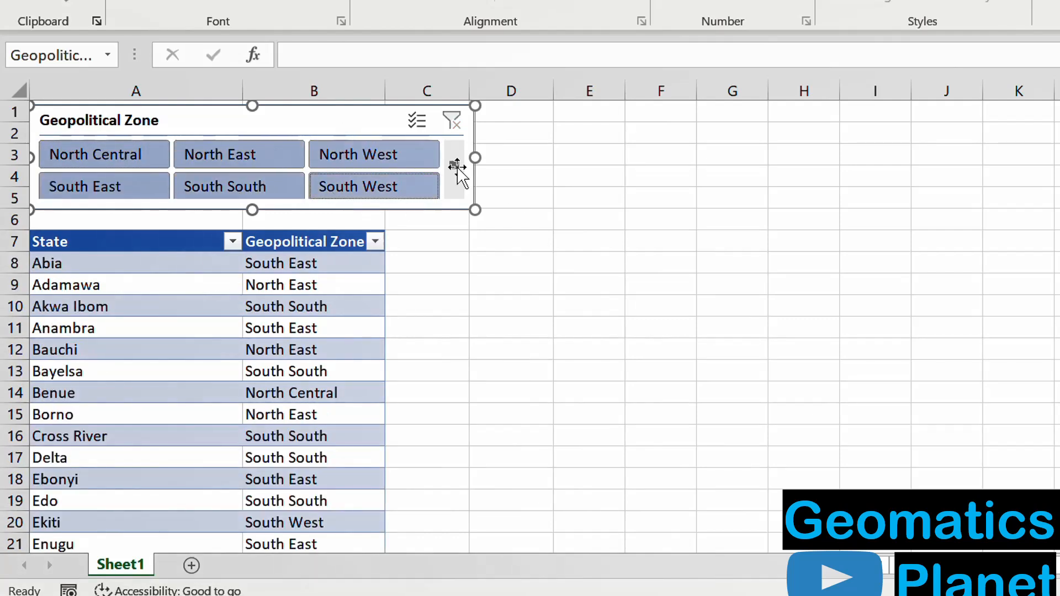
pyautogui.click(476, 273)
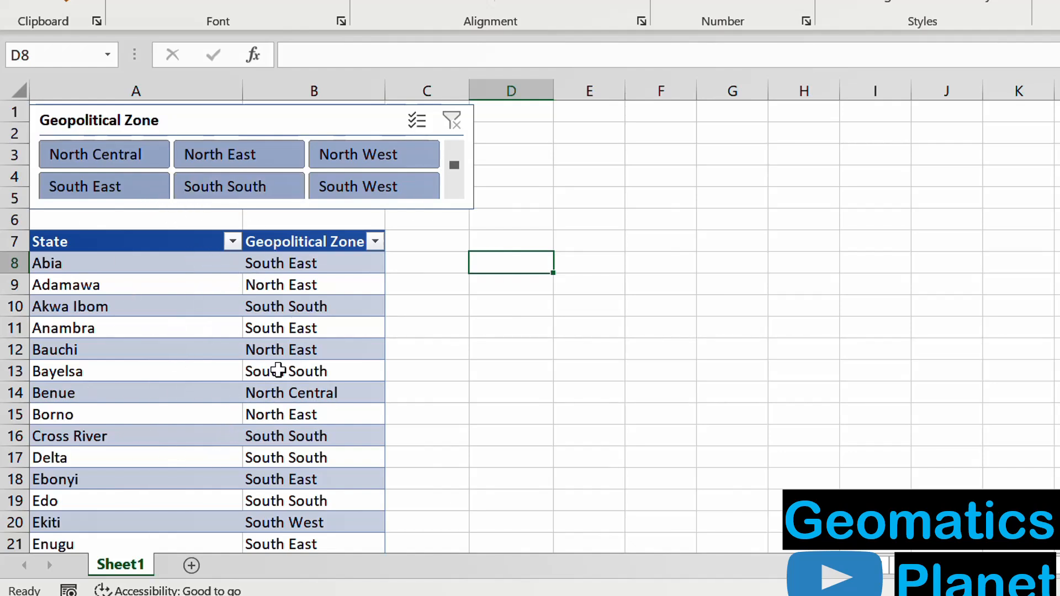
pyautogui.click(285, 302)
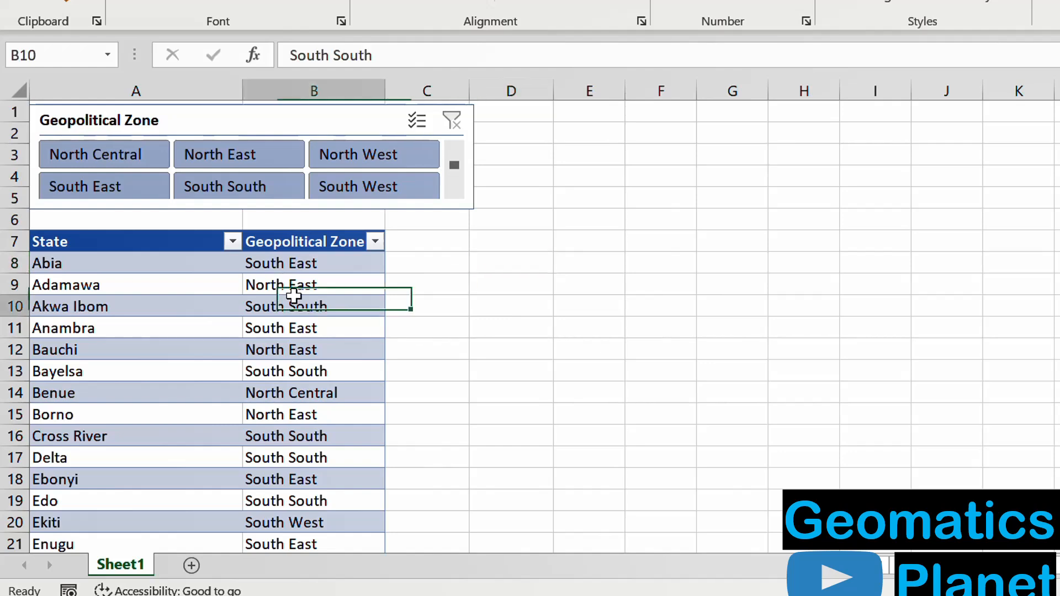
# - Filter the table with the slicer by South South, South East and finally North East
pyautogui.click(237, 194)
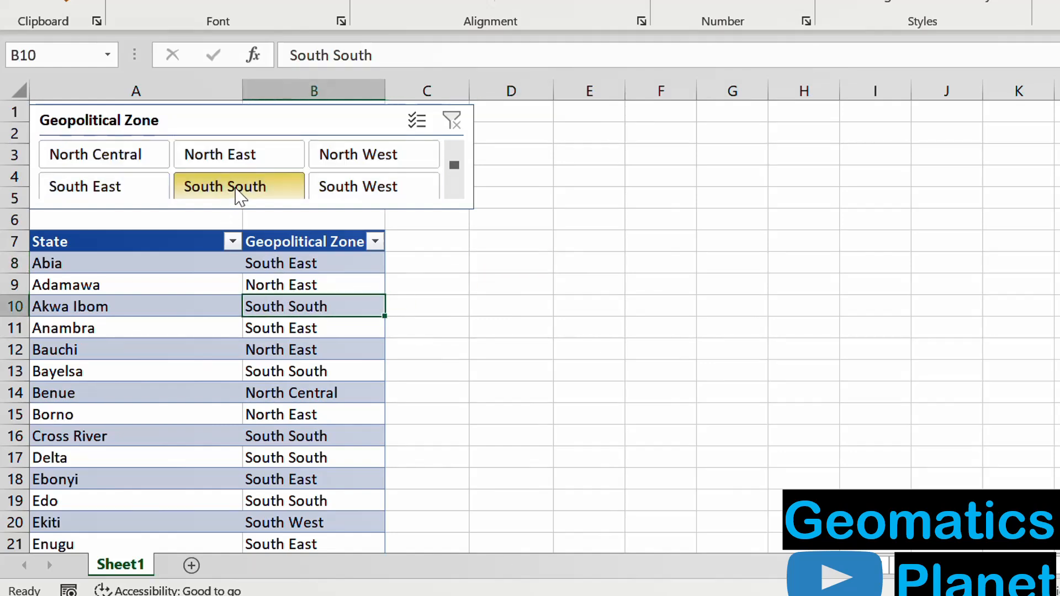
pyautogui.click(135, 193)
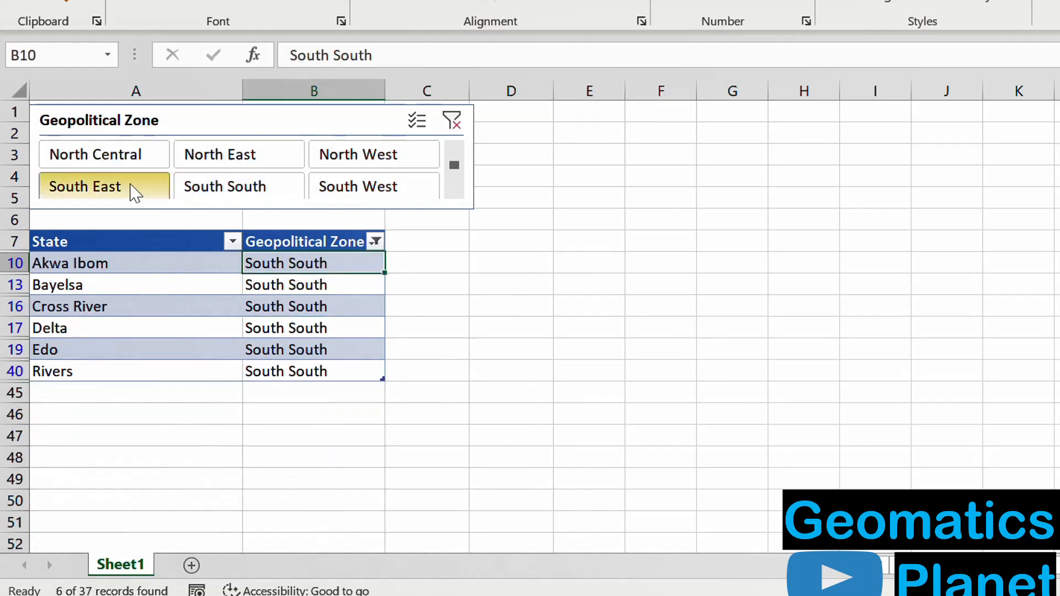
pyautogui.click(213, 161)
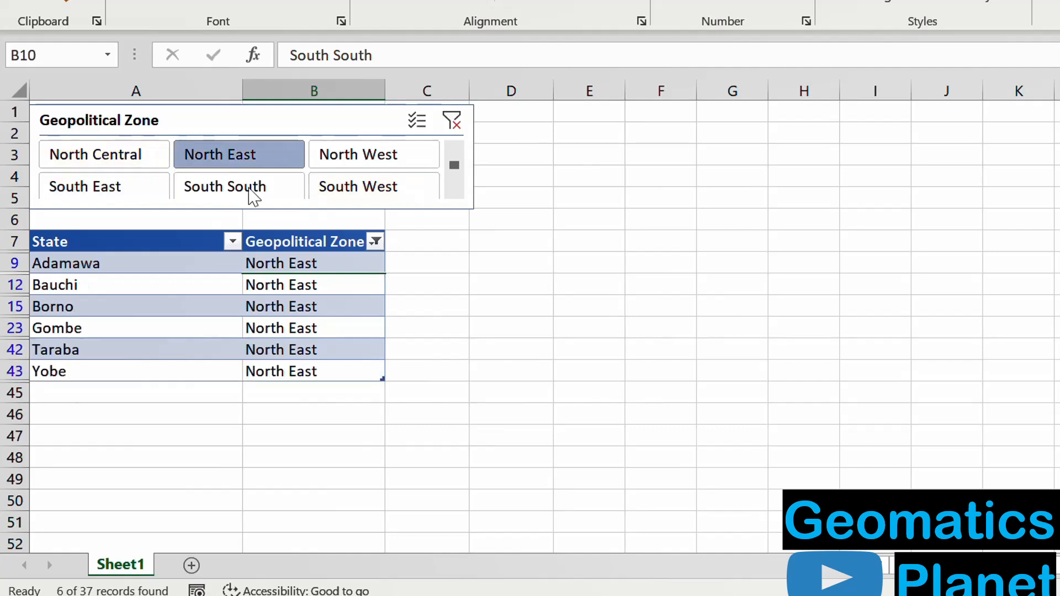